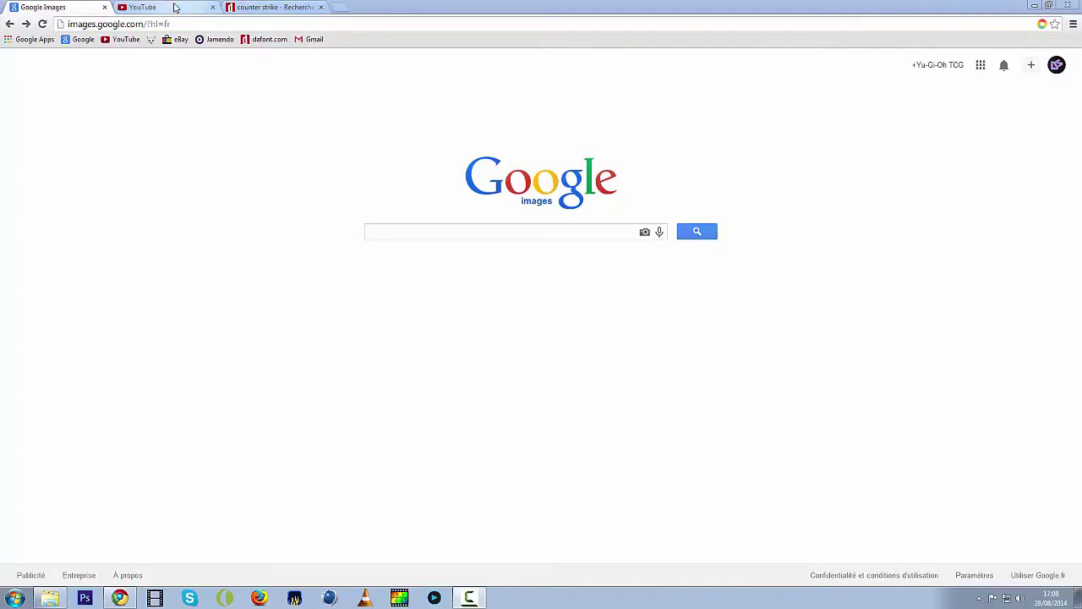
Search Google Images for "fond couleur uni" and browse the background results.
{"action": "left_click", "coordinate": [367, 239]}
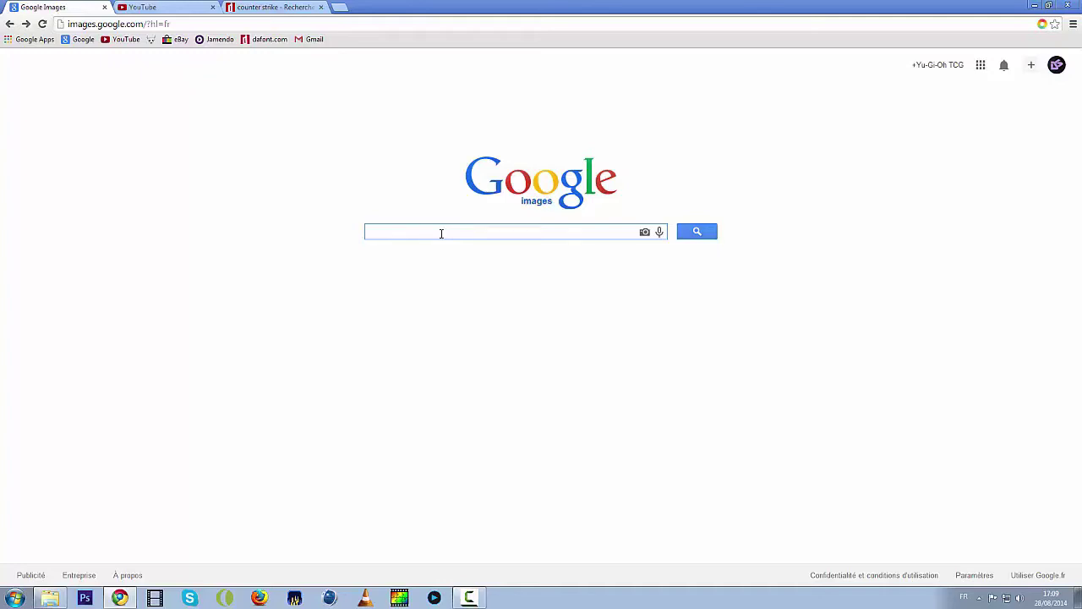
{"action": "type", "text": "fon"}
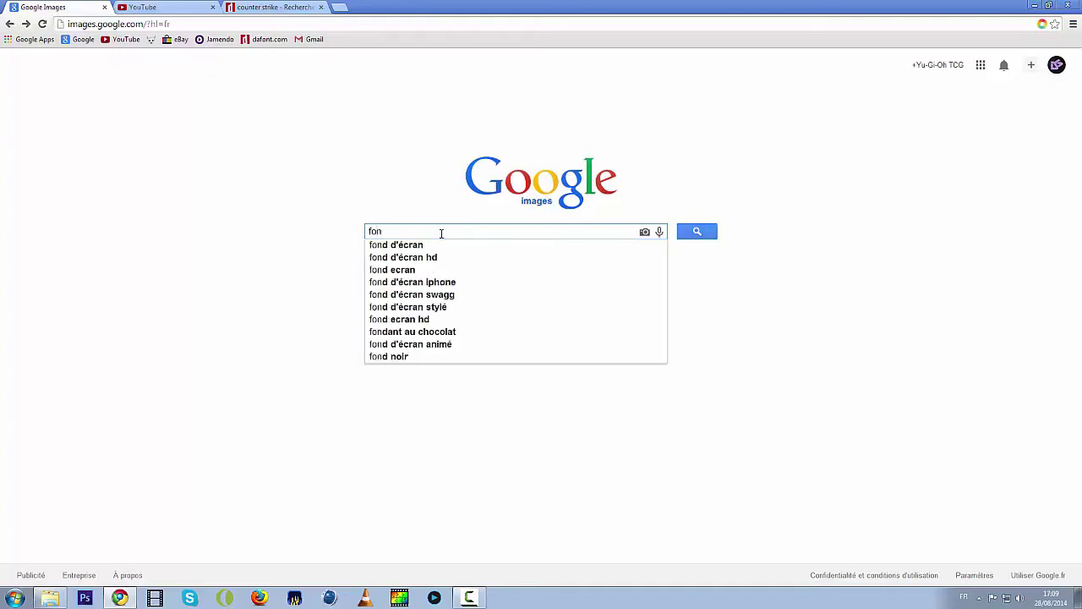
{"action": "type", "text": "d c"}
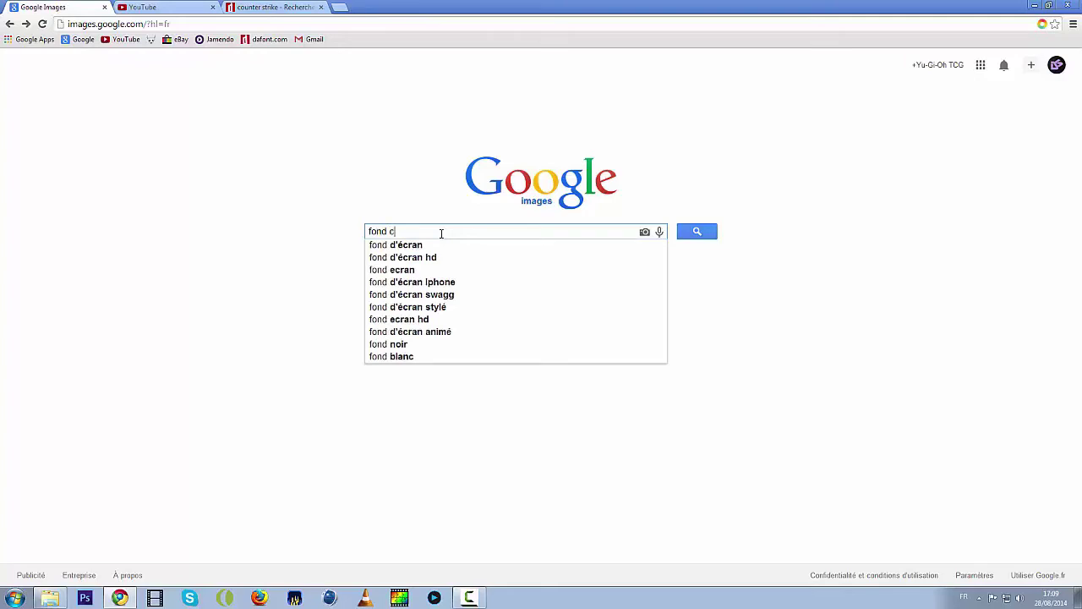
{"action": "type", "text": "ouleur uni"}
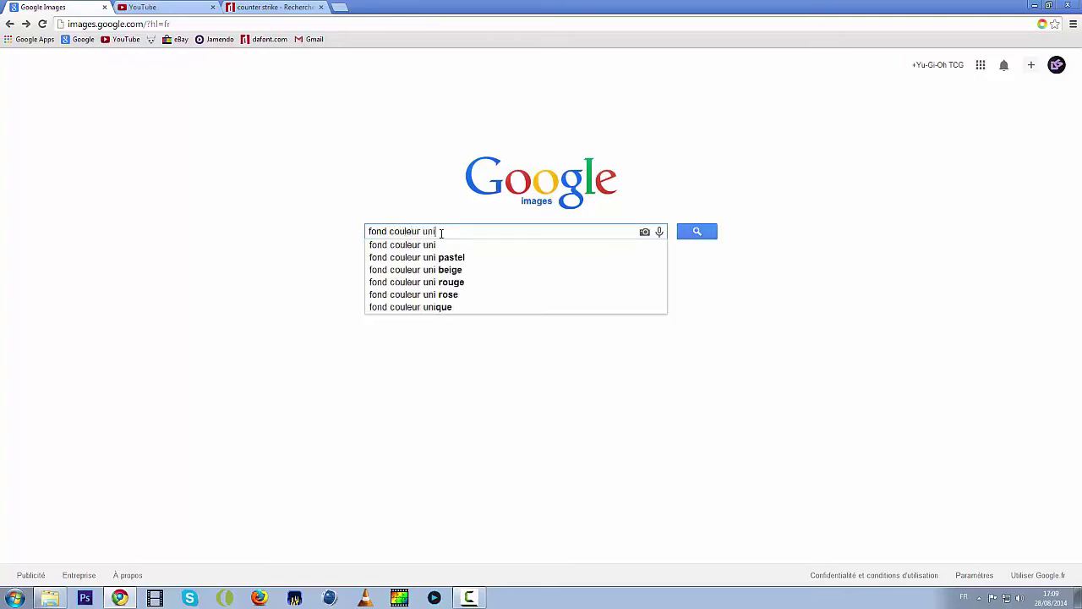
{"action": "key", "text": "Return"}
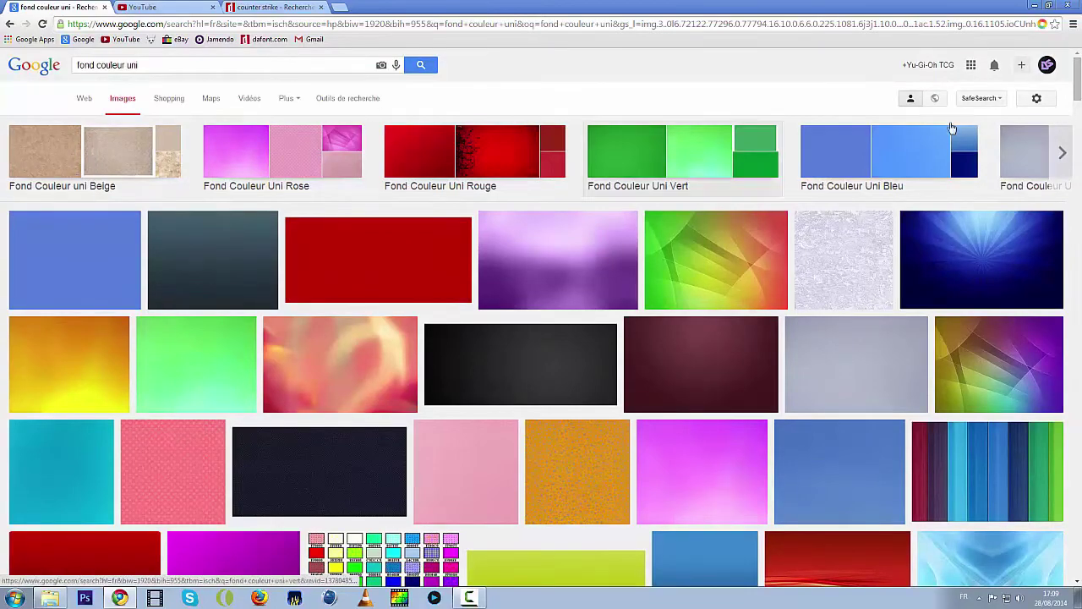
{"action": "mouse_move", "coordinate": [1078, 76]}
{"action": "left_mouse_down"}
{"action": "mouse_move", "coordinate": [1078, 123]}
{"action": "mouse_move", "coordinate": [1072, 56]}
{"action": "left_mouse_up"}
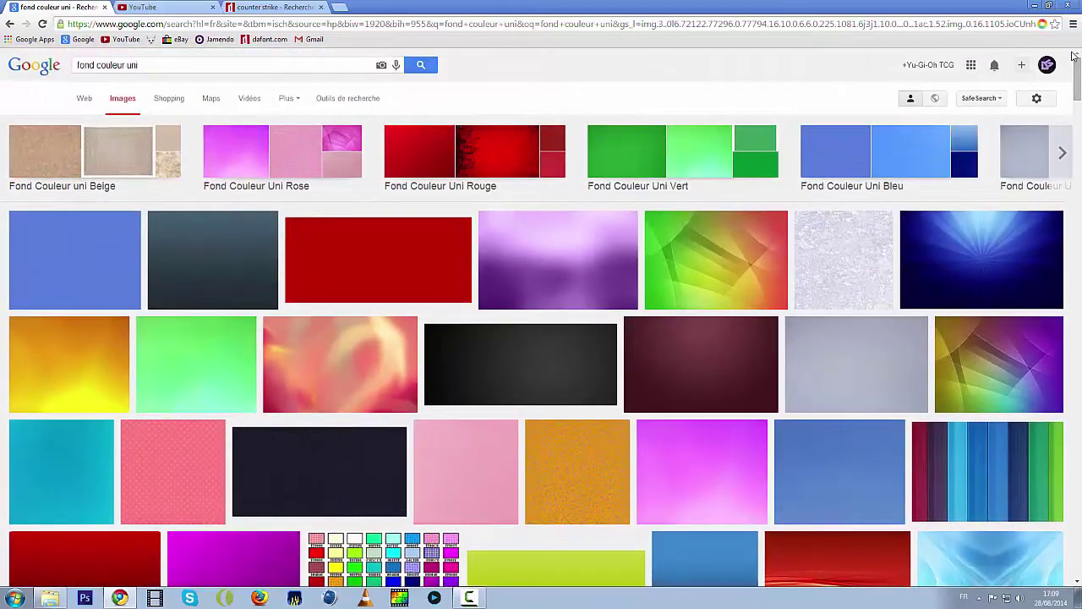
Replace the image search with "pro binder png" to look for transparent binder pictures.
{"action": "left_click_drag", "start_coordinate": [194, 65], "coordinate": [70, 63]}
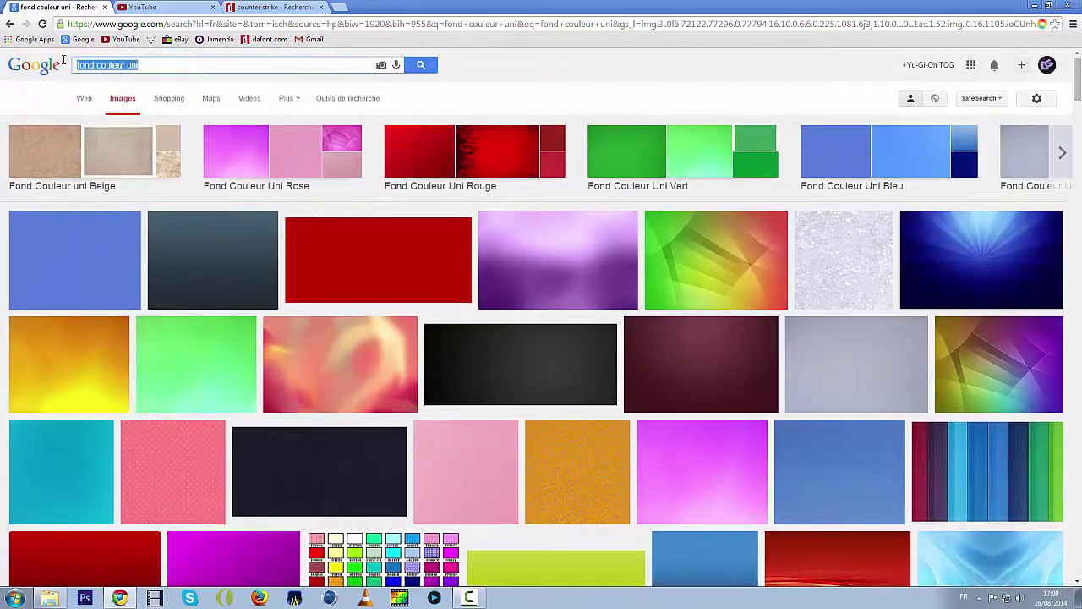
{"action": "key", "text": "BackSpace"}
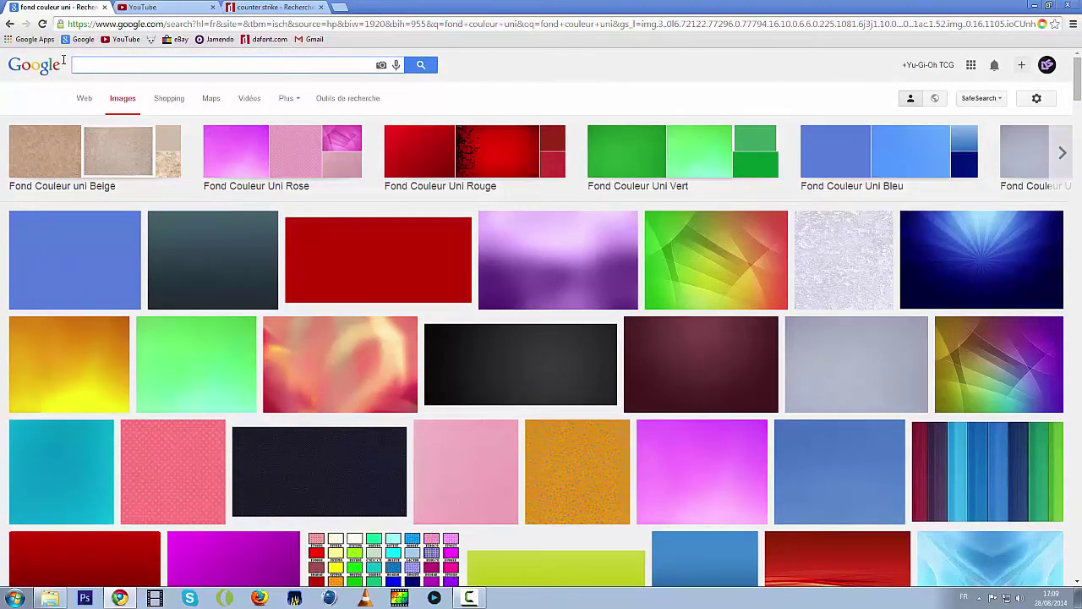
{"action": "type", "text": "pro "}
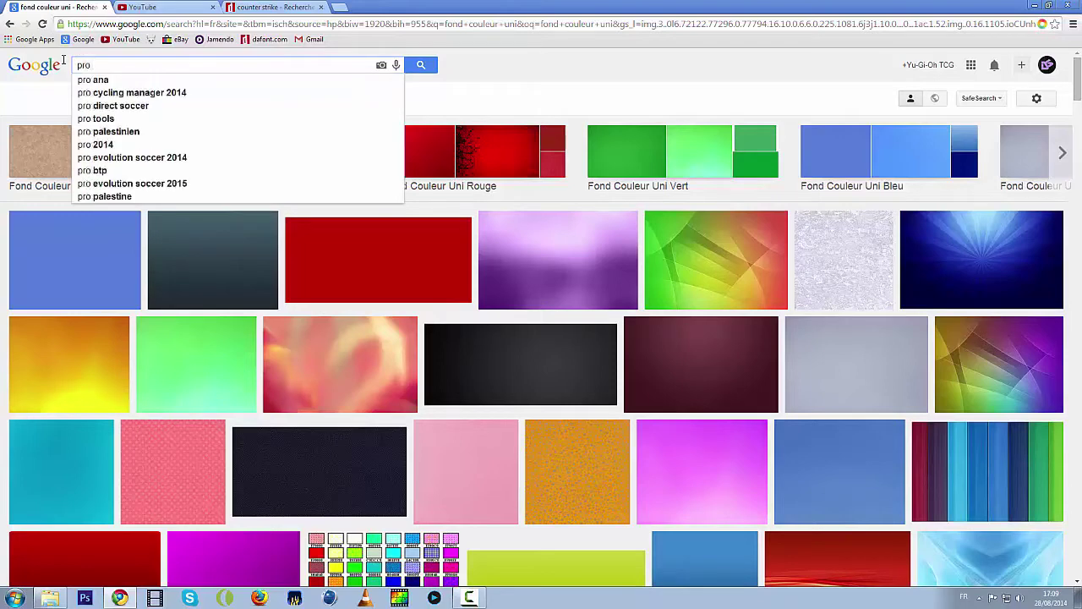
{"action": "type", "text": "binder "}
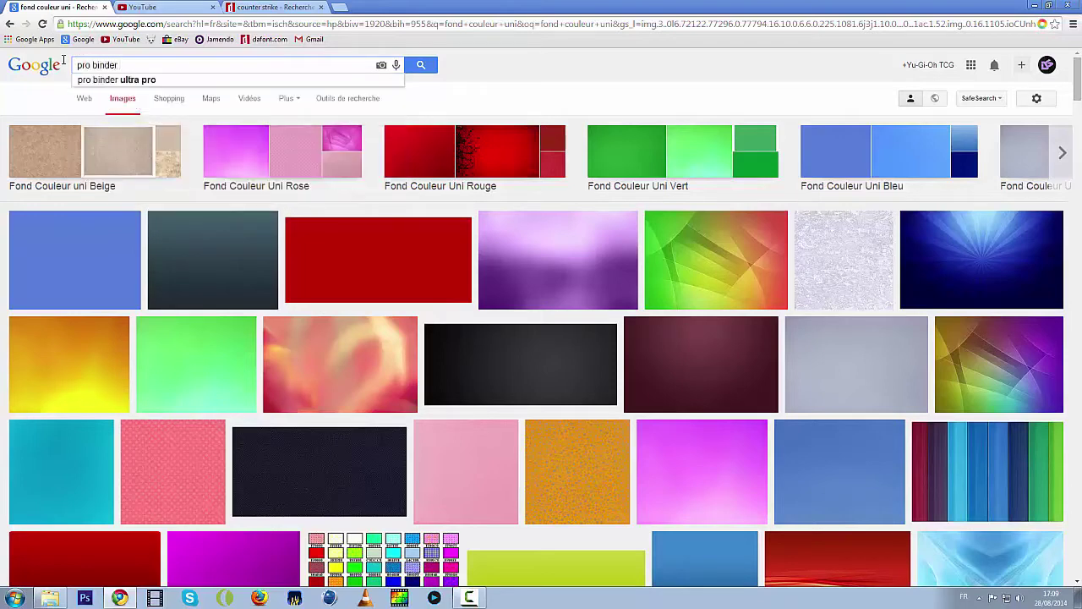
{"action": "type", "text": "pr"}
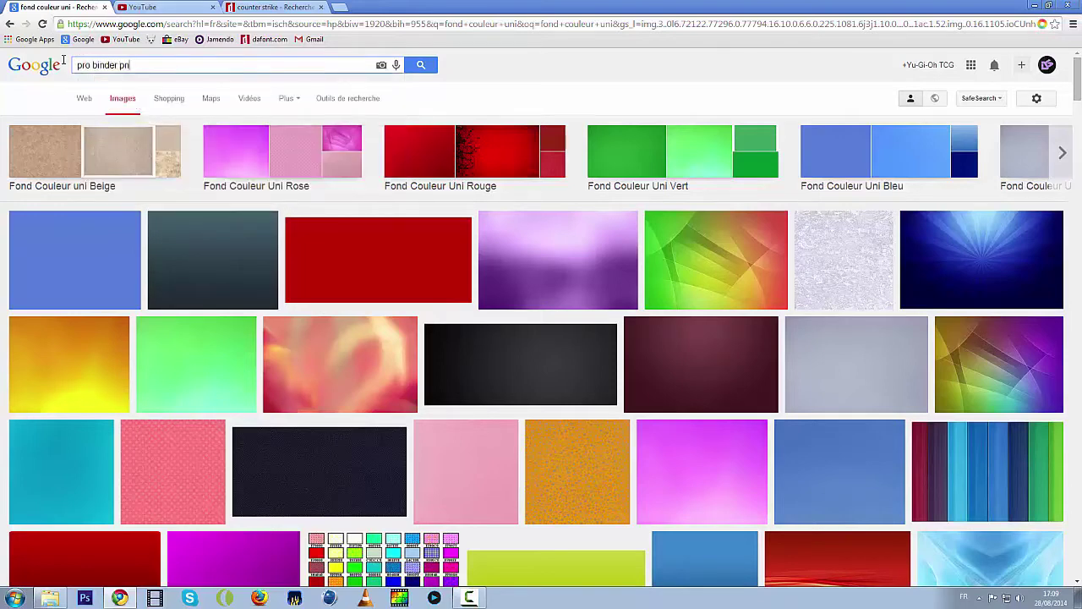
{"action": "type", "text": "g"}
{"action": "key", "text": "Return"}
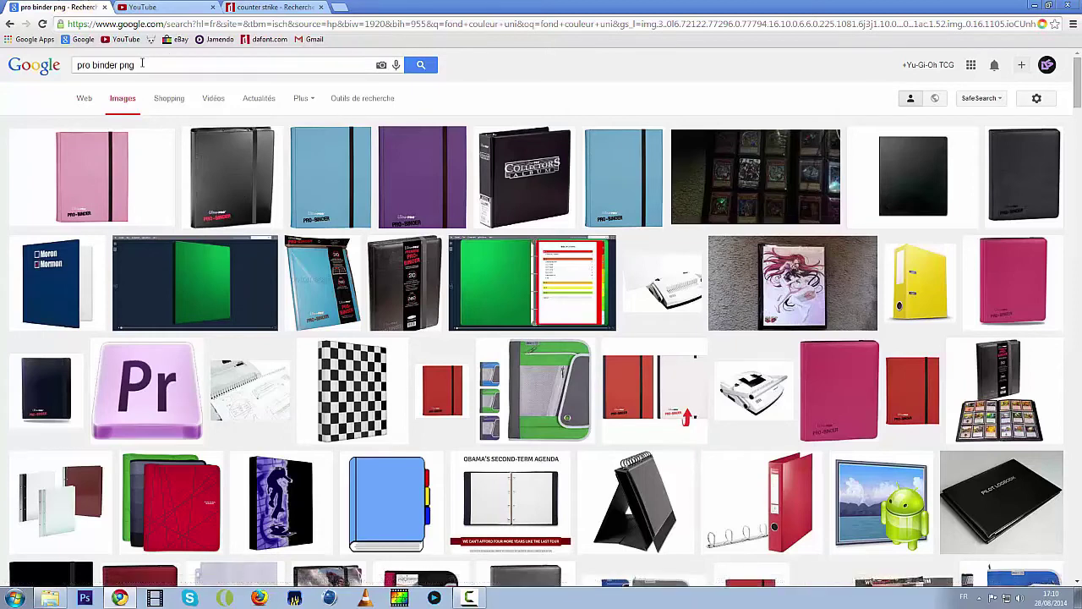
{"action": "left_click_drag", "start_coordinate": [119, 65], "coordinate": [207, 68]}
{"action": "left_click", "coordinate": [207, 67]}
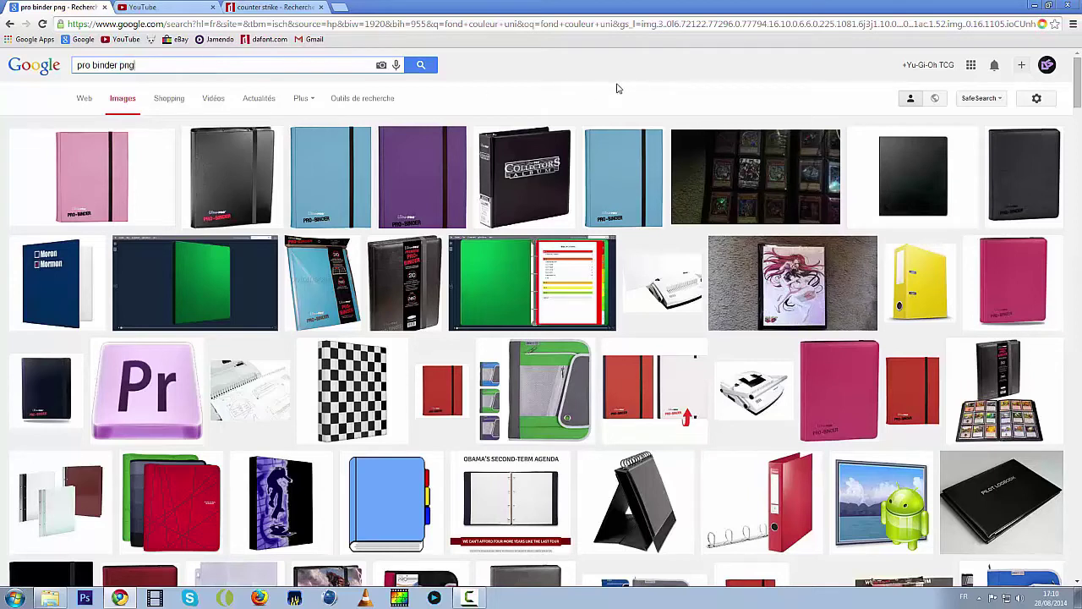
Minimise the browser, switch to PhotoFiltre 7, and open the Fond bleu image from the desktop in a maximised window.
{"action": "left_click", "coordinate": [1030, 6]}
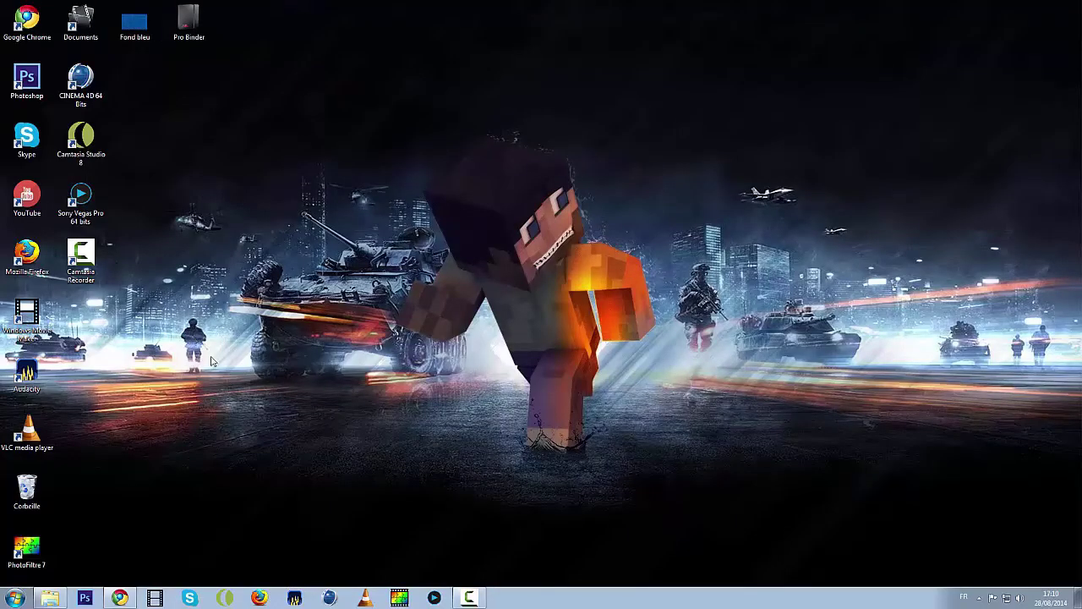
{"action": "left_click", "coordinate": [400, 598]}
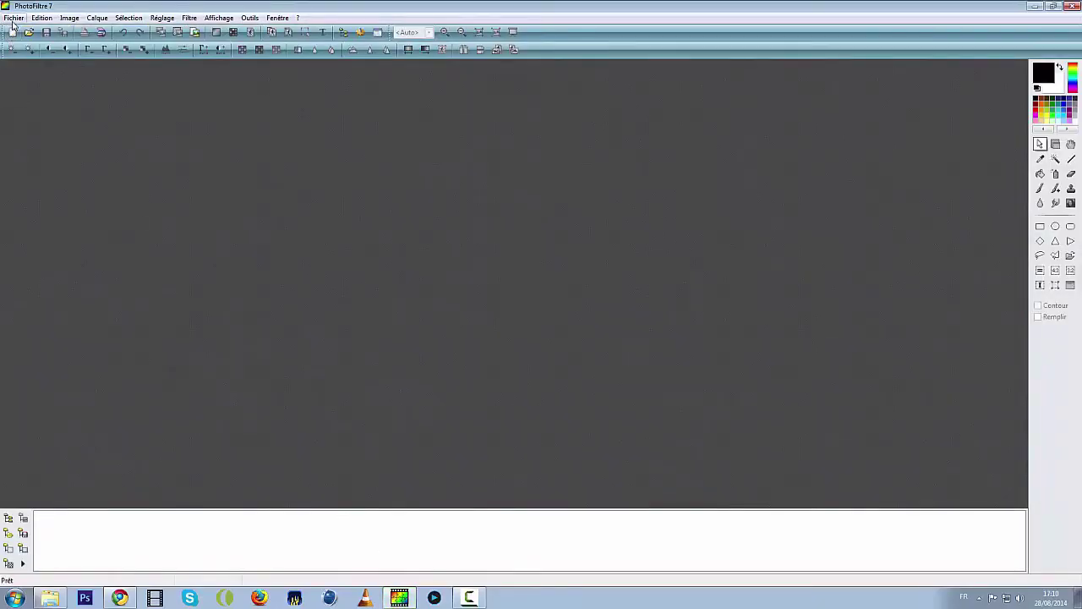
{"action": "left_click", "coordinate": [14, 19]}
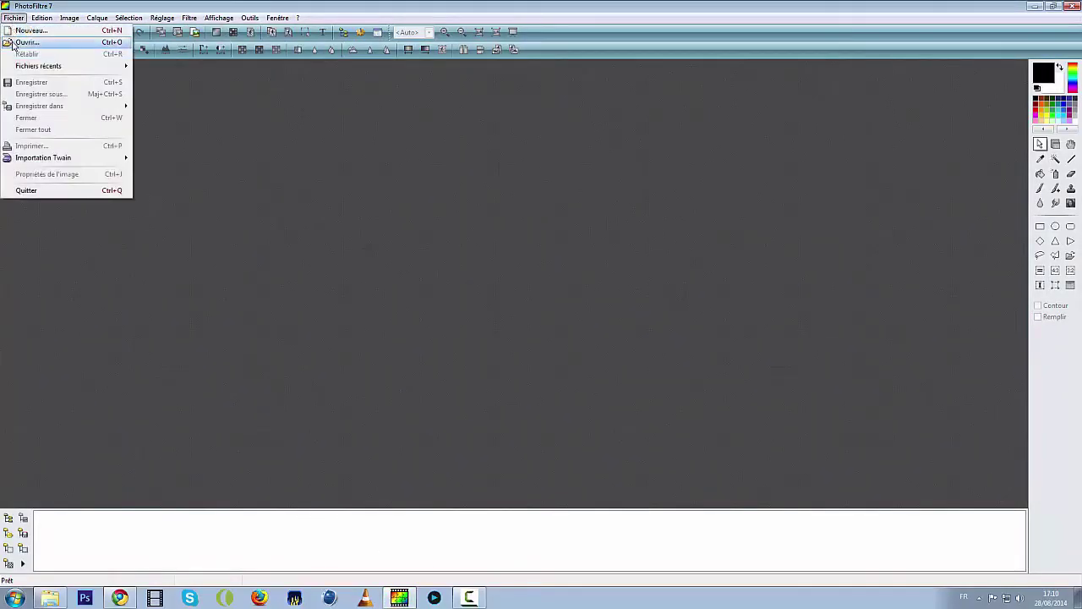
{"action": "left_click", "coordinate": [14, 44]}
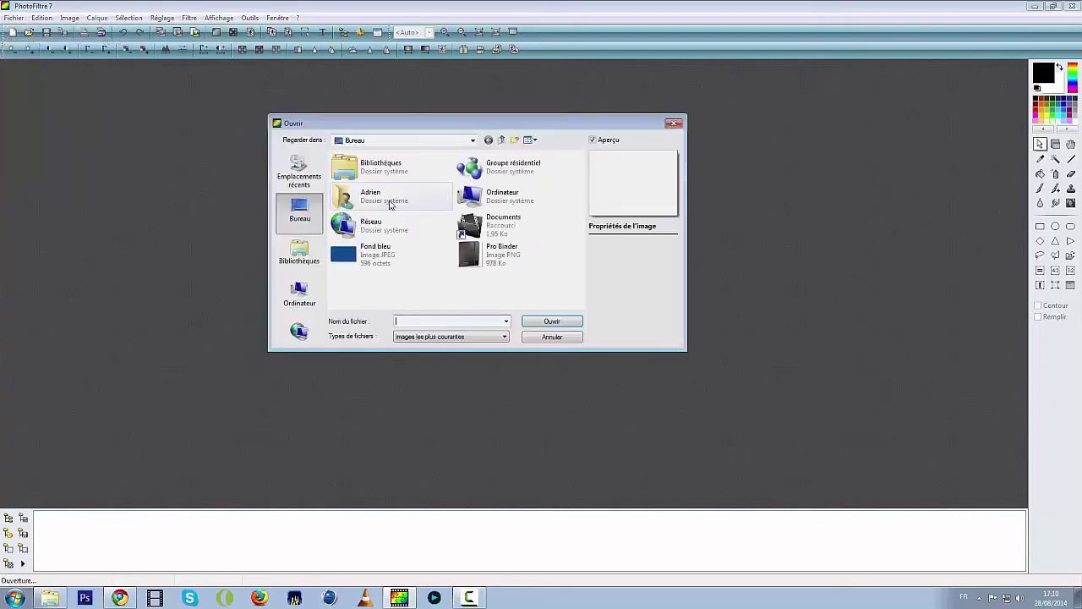
{"action": "left_click", "coordinate": [395, 257]}
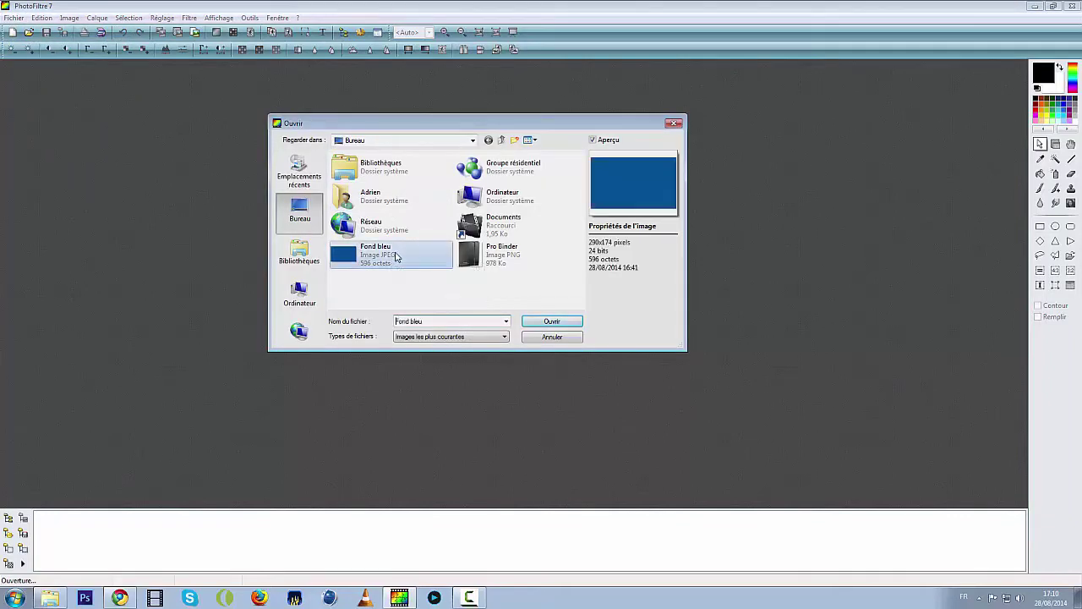
{"action": "left_click", "coordinate": [538, 320]}
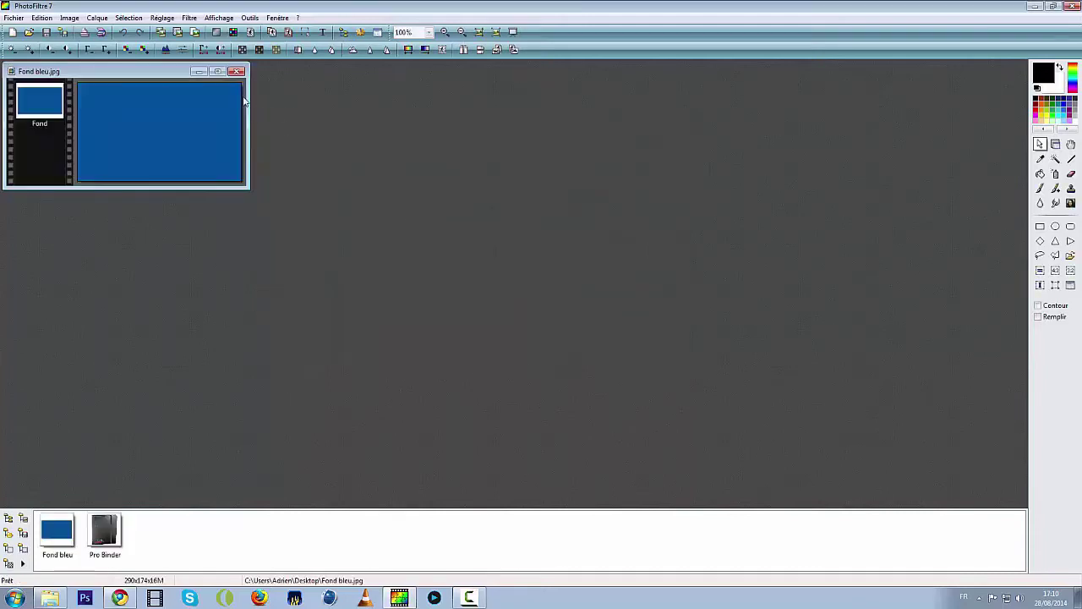
{"action": "left_click", "coordinate": [218, 72]}
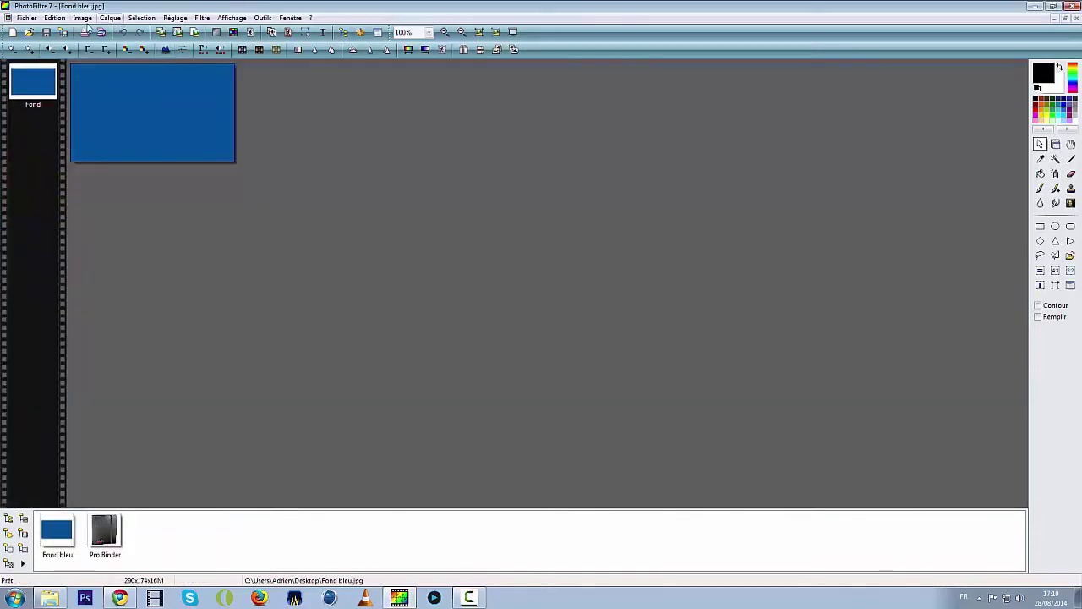
Resize the blue background image to 640 by 360 pixels without keeping its proportions.
{"action": "left_click", "coordinate": [81, 18]}
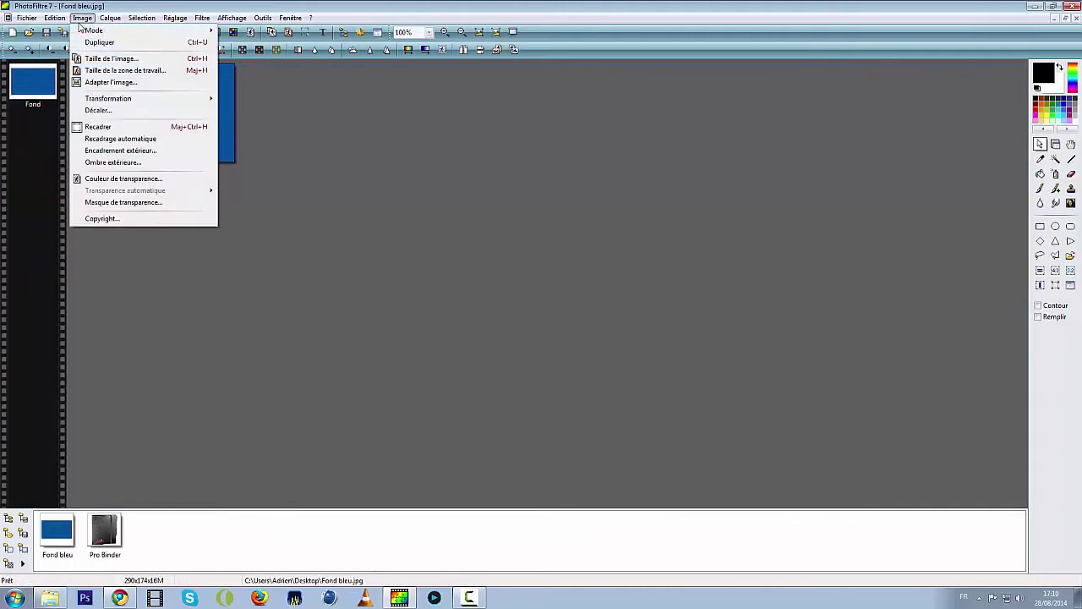
{"action": "left_click", "coordinate": [110, 58]}
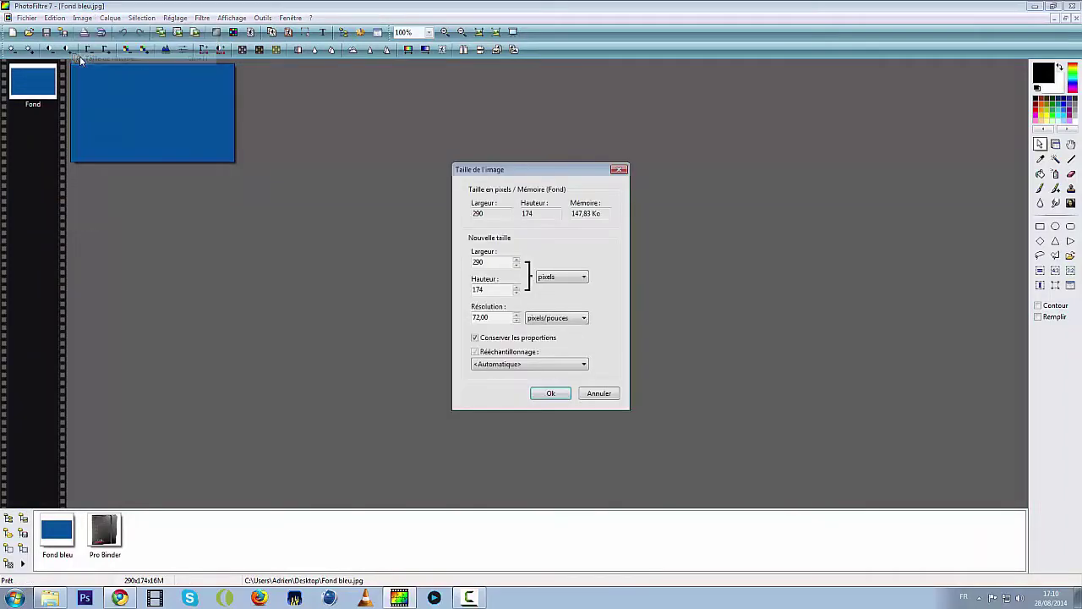
{"action": "left_click", "coordinate": [476, 338]}
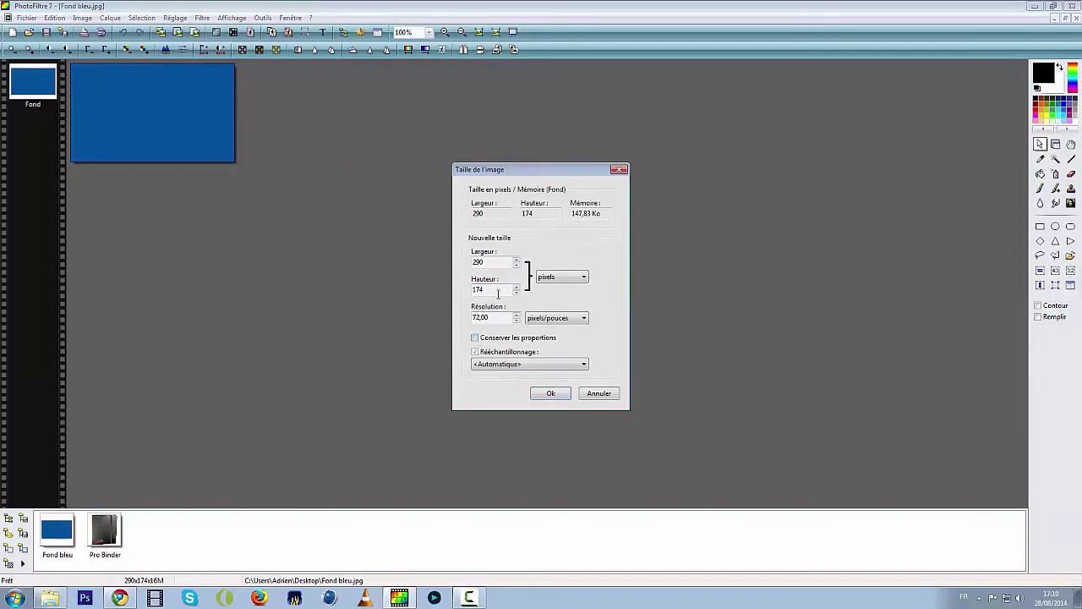
{"action": "left_click_drag", "start_coordinate": [497, 262], "coordinate": [321, 258]}
{"action": "type", "text": "640"}
{"action": "left_click_drag", "start_coordinate": [495, 288], "coordinate": [401, 288]}
{"action": "type", "text": "360"}
{"action": "double_click", "coordinate": [485, 262]}
{"action": "double_click", "coordinate": [487, 289]}
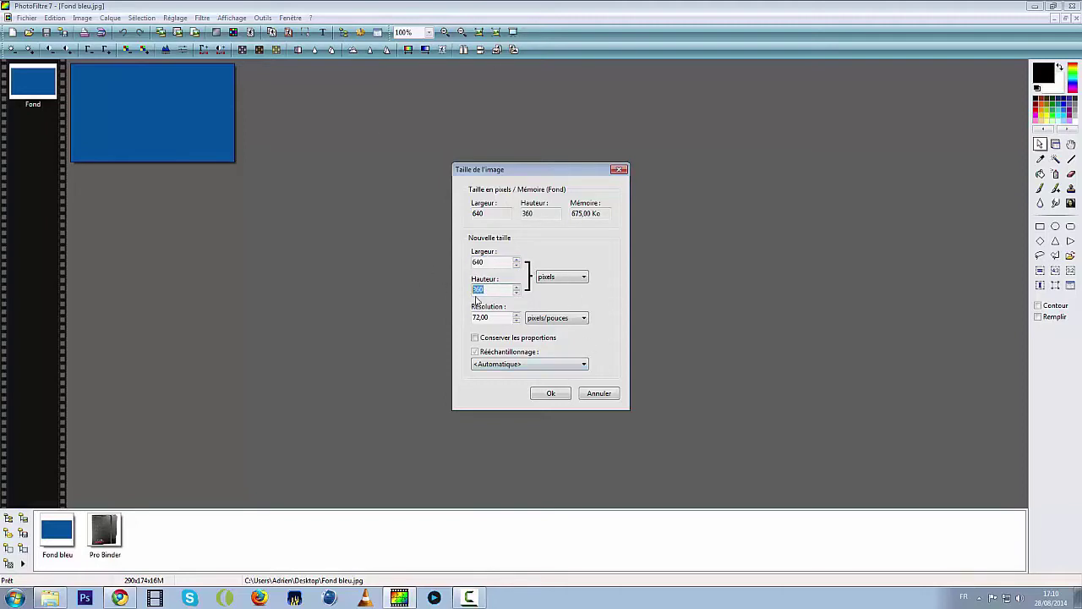
{"action": "left_click", "coordinate": [548, 393]}
{"action": "scroll", "coordinate": [545, 128], "scroll_direction": "up", "scroll_amount": 1}
{"action": "scroll", "coordinate": [545, 128], "scroll_direction": "down", "scroll_amount": 1}
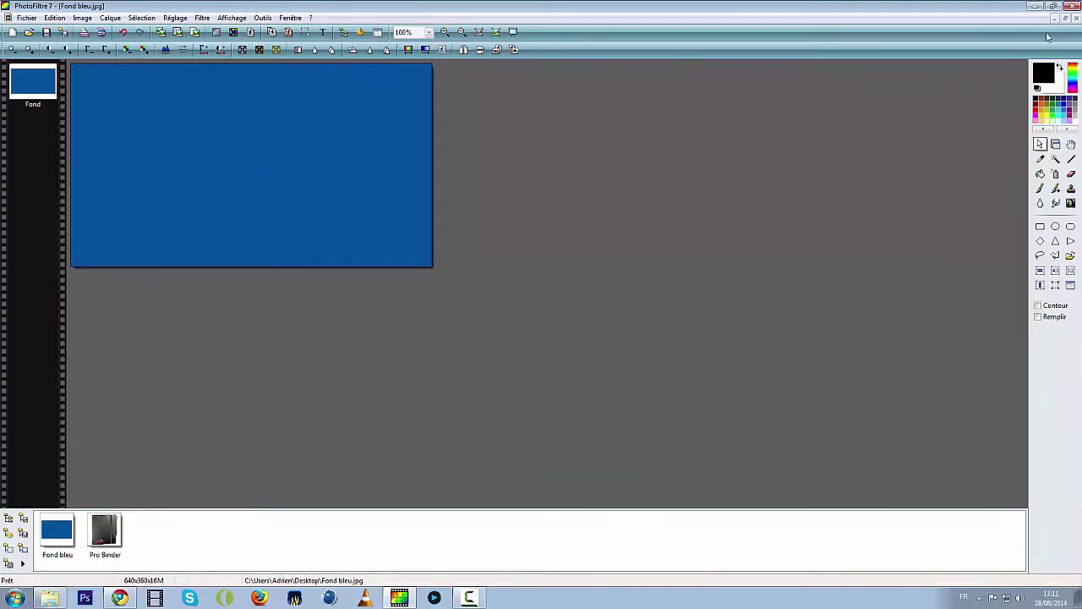
Open the Pro Binder PNG image from the desktop.
{"action": "left_click", "coordinate": [25, 18]}
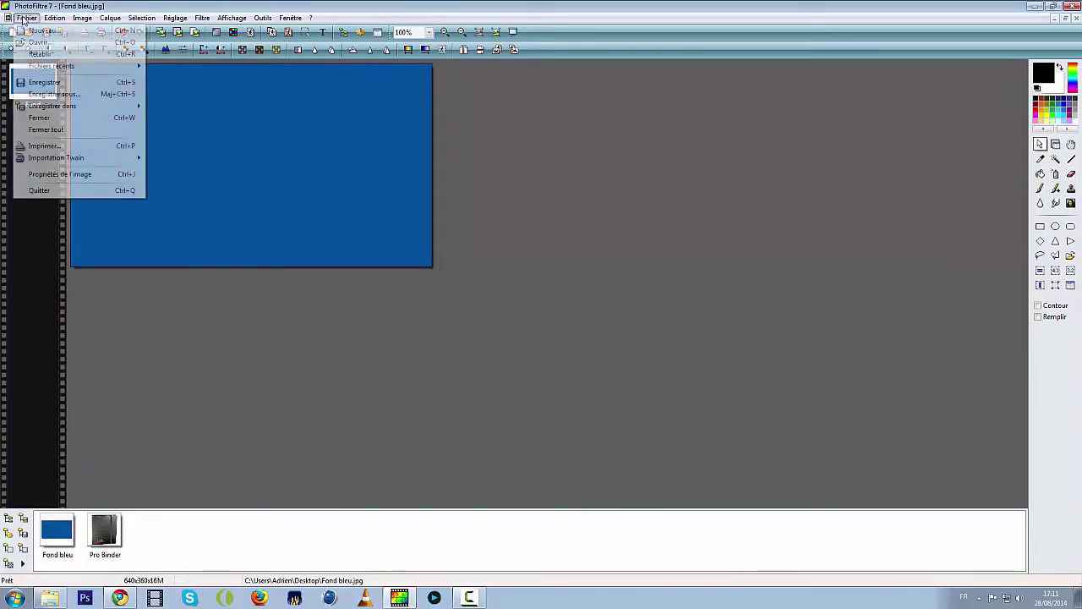
{"action": "left_click", "coordinate": [53, 41]}
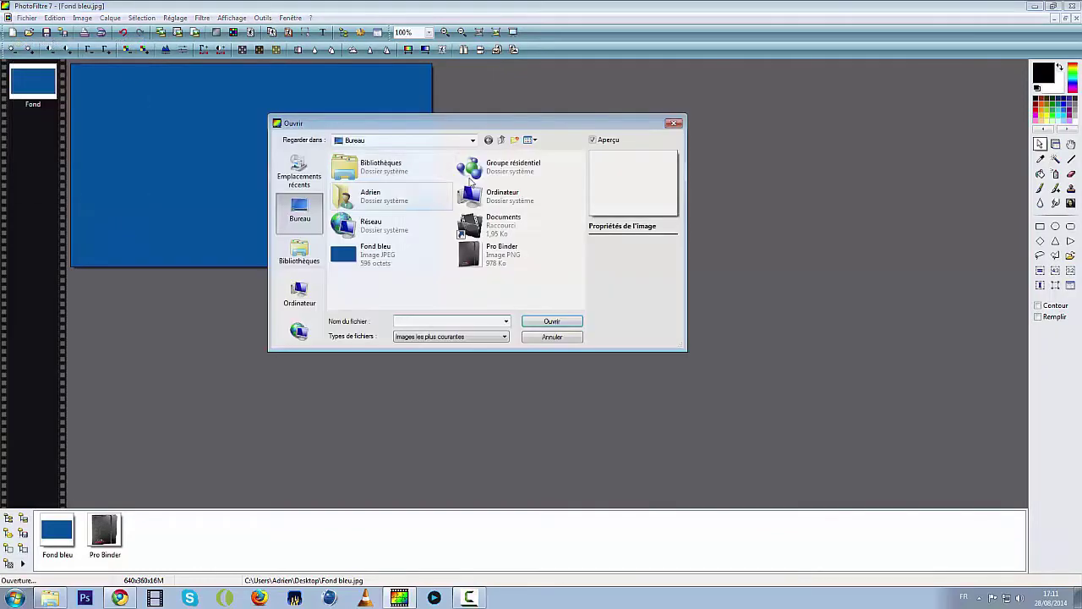
{"action": "left_click", "coordinate": [494, 263]}
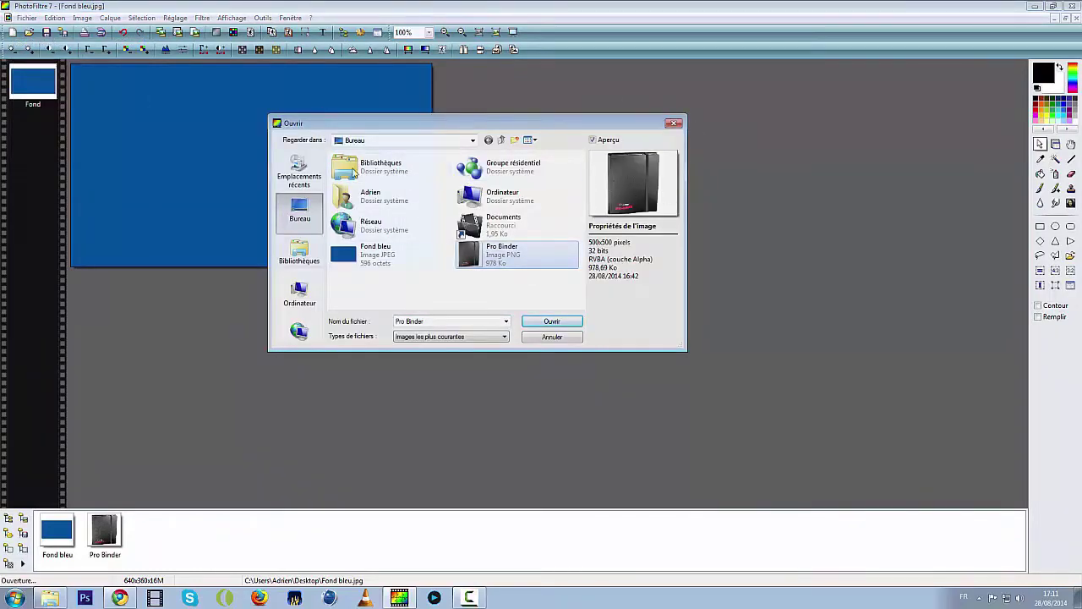
{"action": "left_click", "coordinate": [568, 323]}
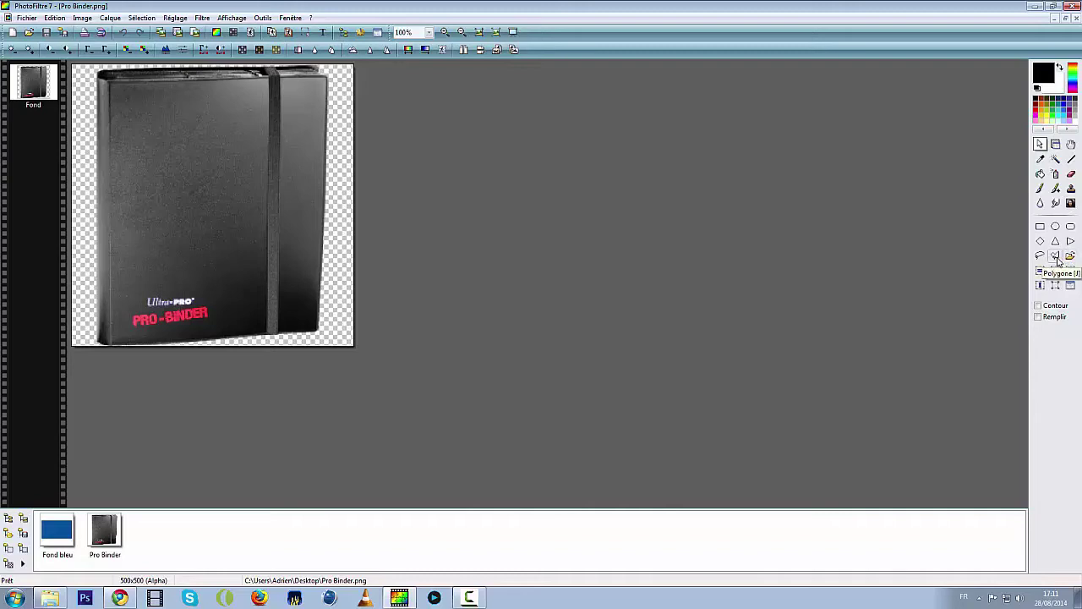
Copy the whole binder image, minimise its window, and paste it as a layer onto the blue background.
{"action": "left_click", "coordinate": [1056, 257]}
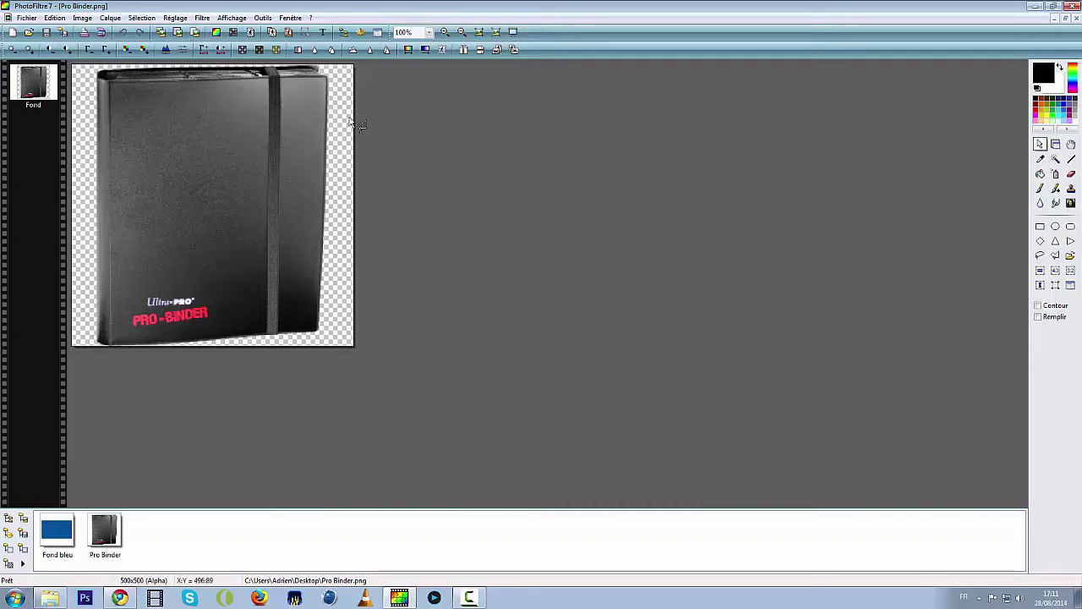
{"action": "right_click", "coordinate": [204, 180]}
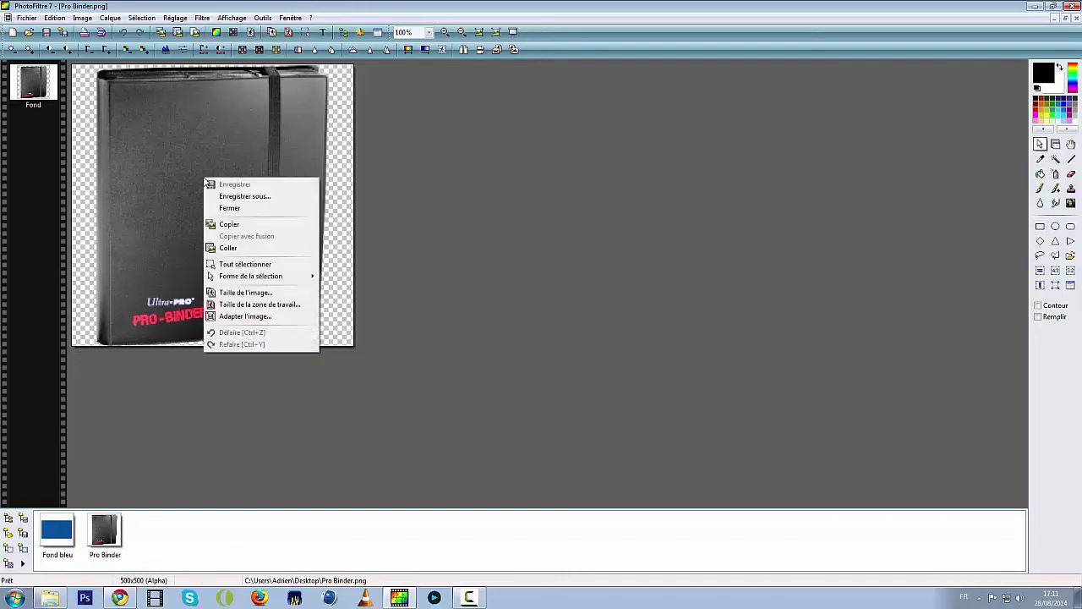
{"action": "left_click", "coordinate": [221, 225]}
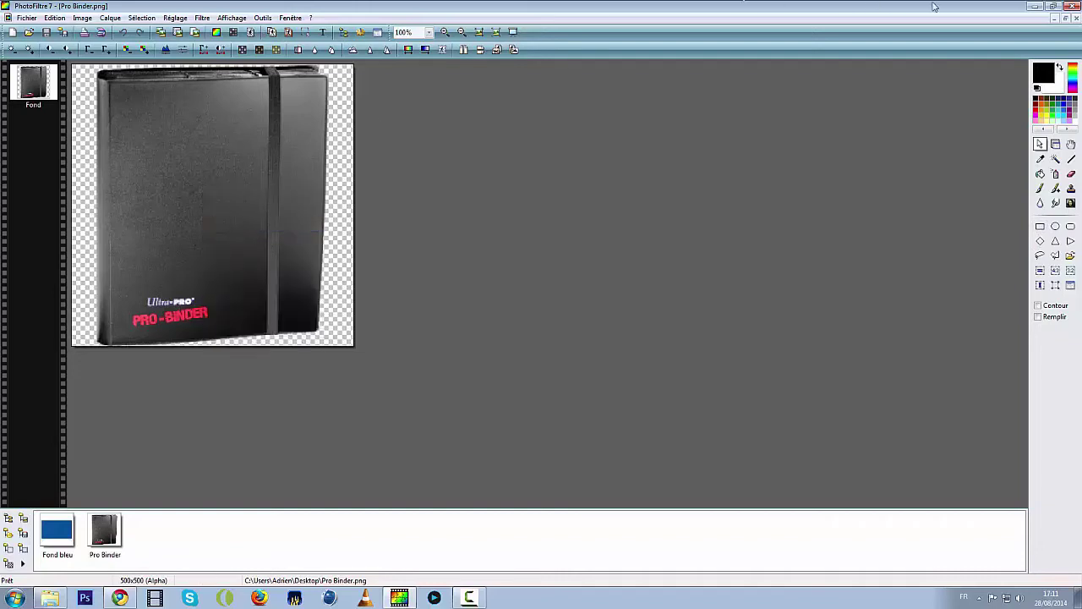
{"action": "left_click", "coordinate": [1057, 18]}
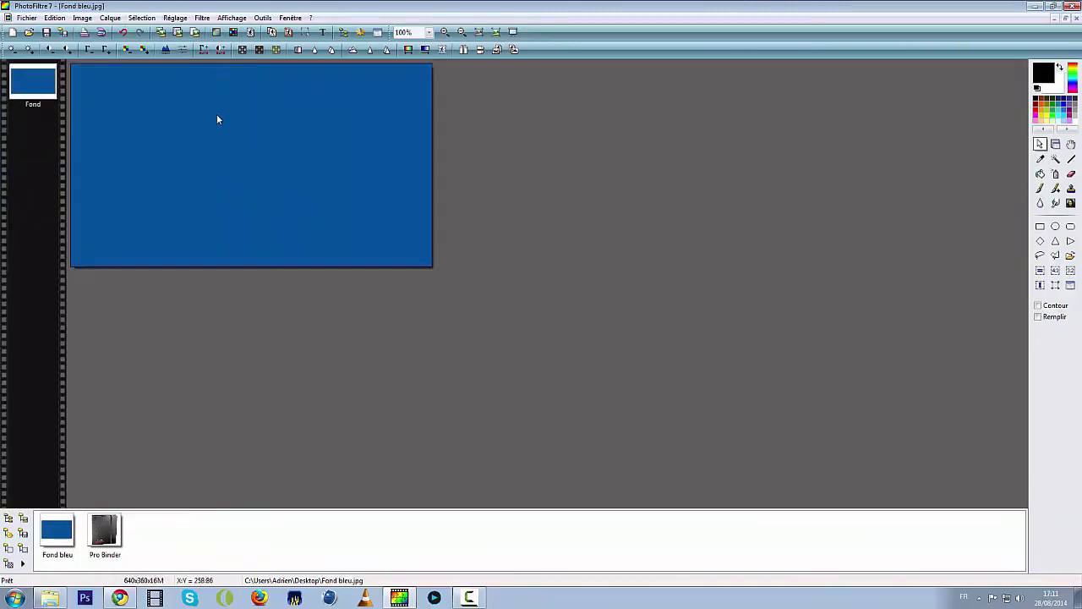
{"action": "right_click", "coordinate": [216, 124]}
{"action": "left_click", "coordinate": [254, 189]}
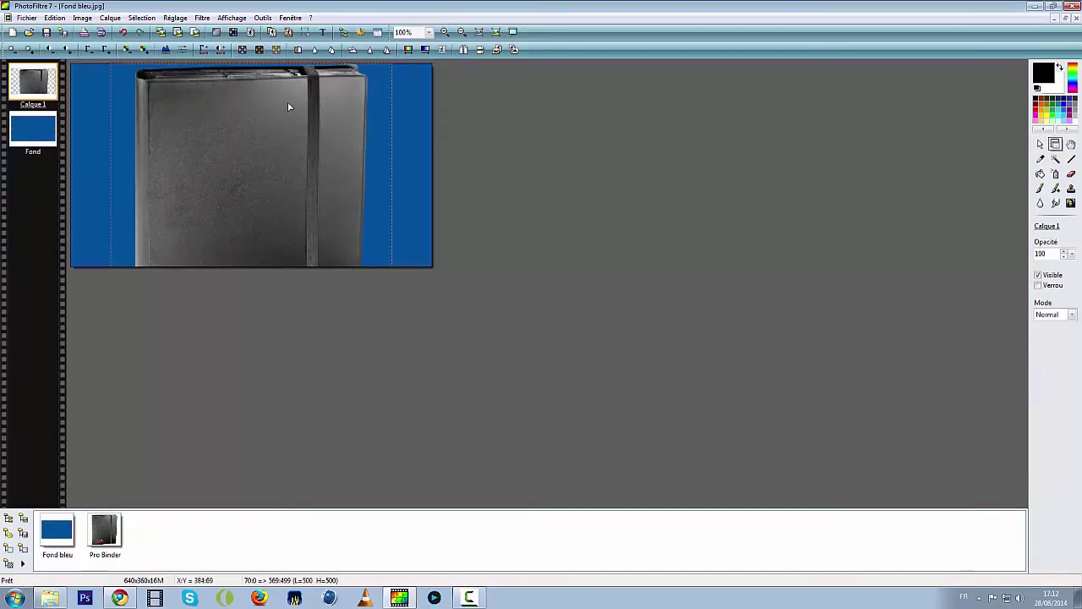
Delete the oversized binder layer from the blue background image.
{"action": "mouse_move", "coordinate": [286, 120]}
{"action": "left_mouse_down"}
{"action": "mouse_move", "coordinate": [286, 146]}
{"action": "mouse_move", "coordinate": [285, 104]}
{"action": "mouse_move", "coordinate": [284, 137]}
{"action": "left_mouse_up"}
{"action": "right_click", "coordinate": [283, 134]}
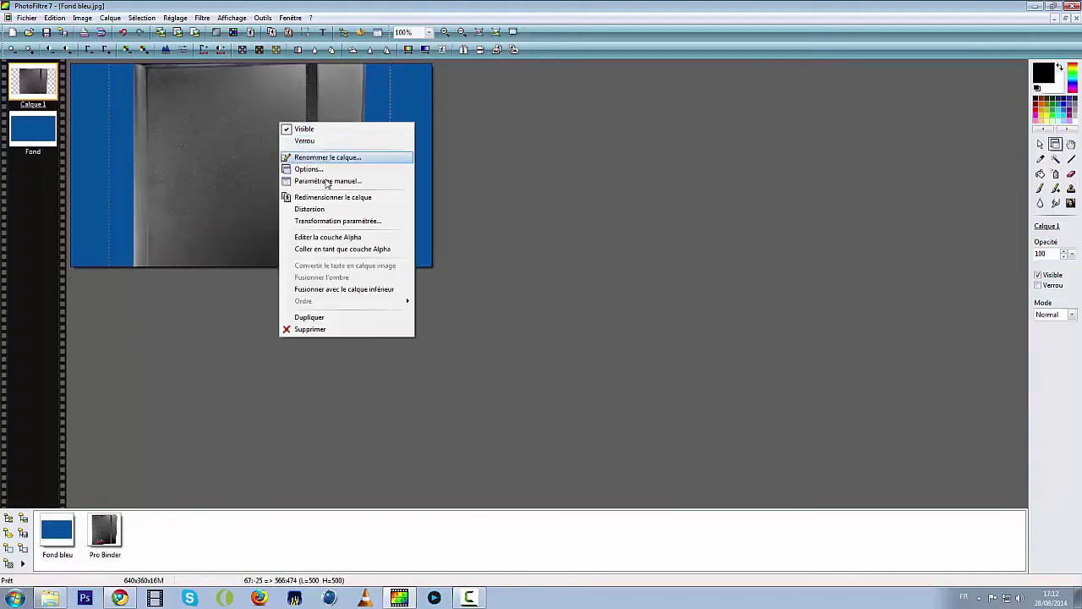
{"action": "left_click", "coordinate": [313, 330]}
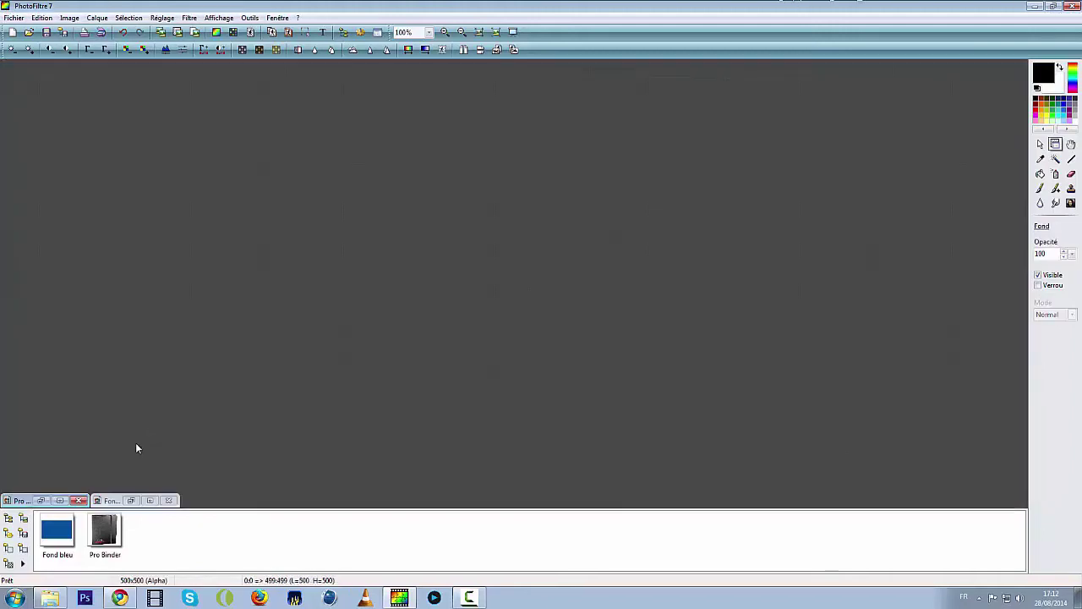
Restore the Pro Binder image and resize it to 320 by 320 pixels, keeping its proportions.
{"action": "left_click", "coordinate": [59, 500]}
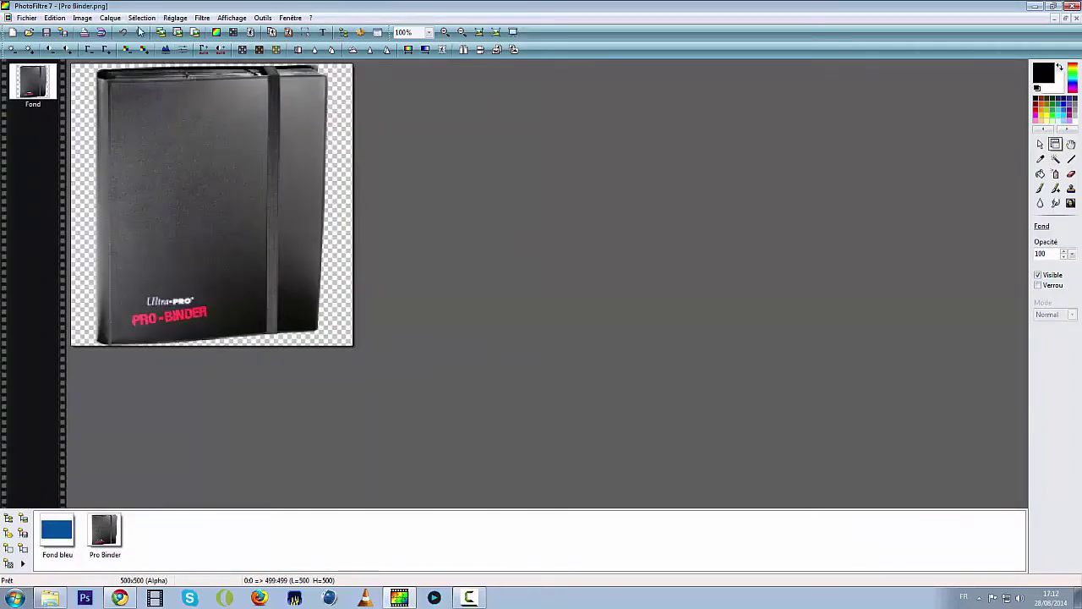
{"action": "left_click", "coordinate": [82, 18]}
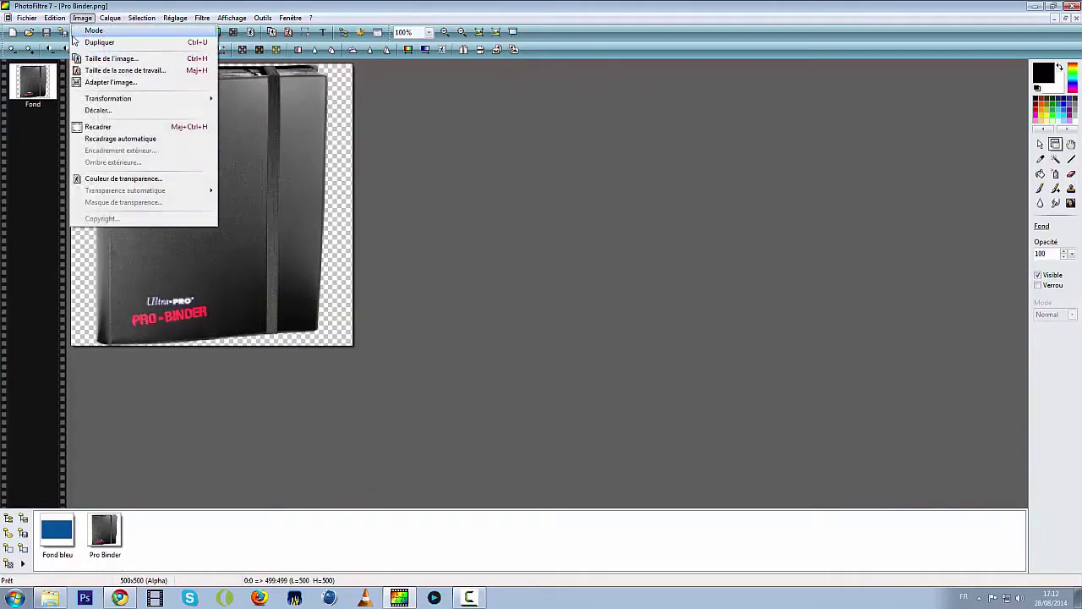
{"action": "left_click", "coordinate": [80, 59]}
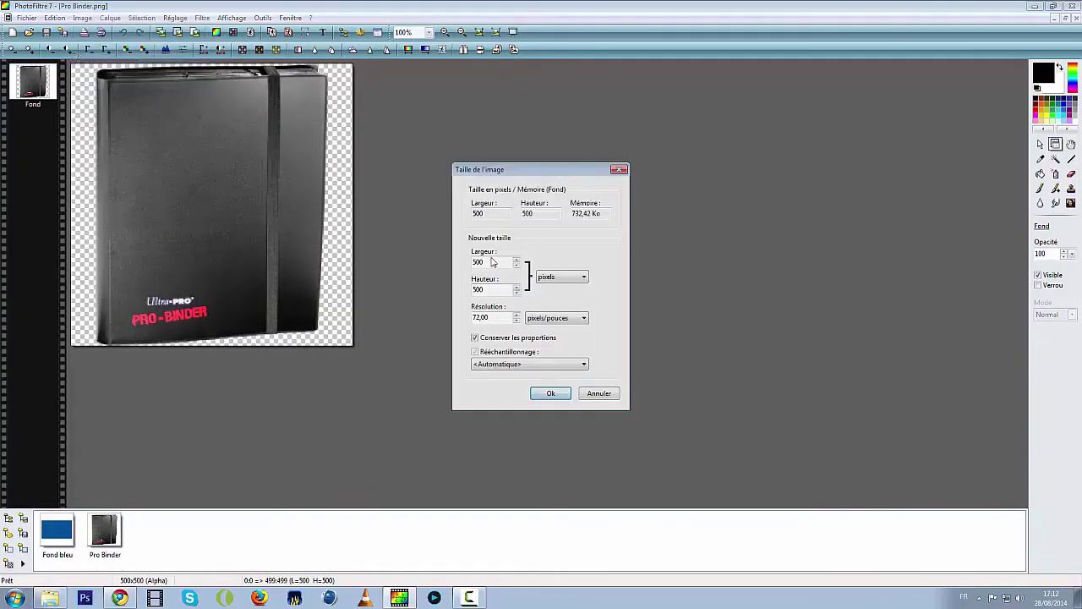
{"action": "double_click", "coordinate": [511, 262]}
{"action": "type", "text": "320"}
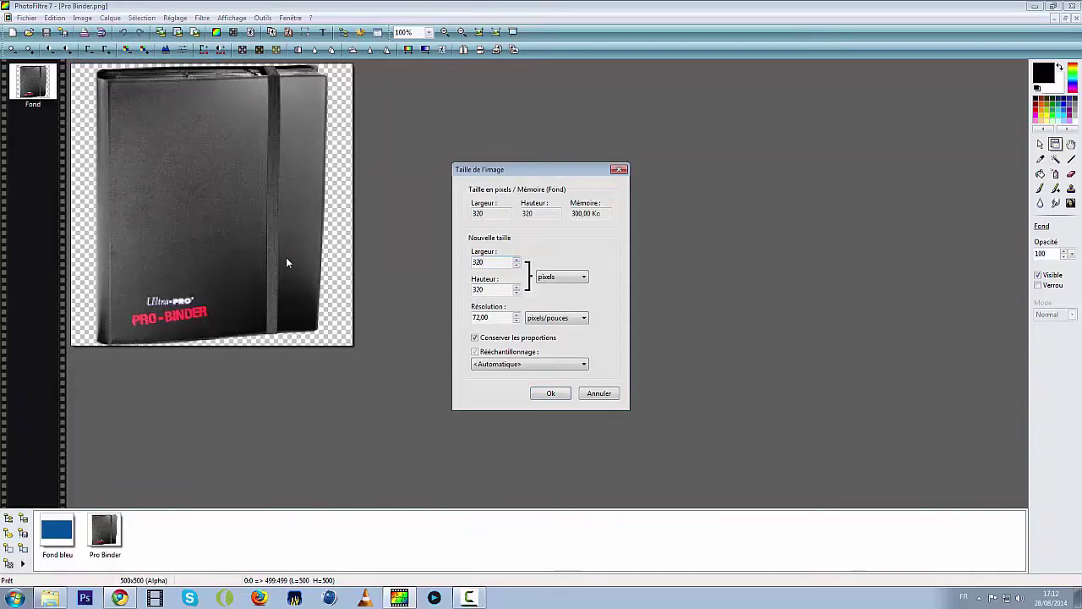
{"action": "left_click", "coordinate": [550, 394]}
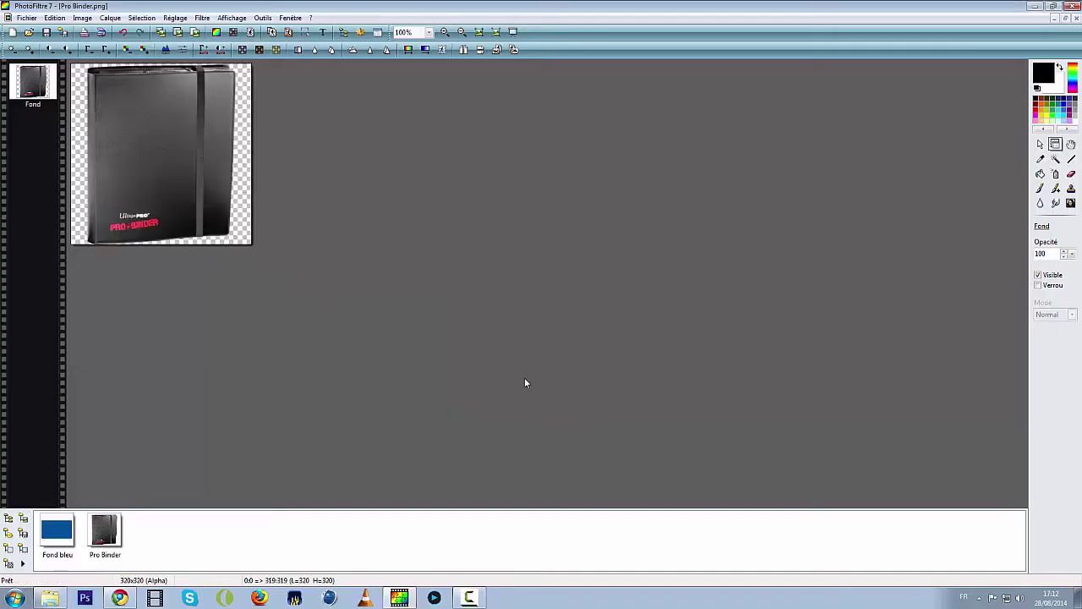
Copy the resized binder image, minimise its window, and paste it as a layer onto the blue background.
{"action": "right_click", "coordinate": [158, 138]}
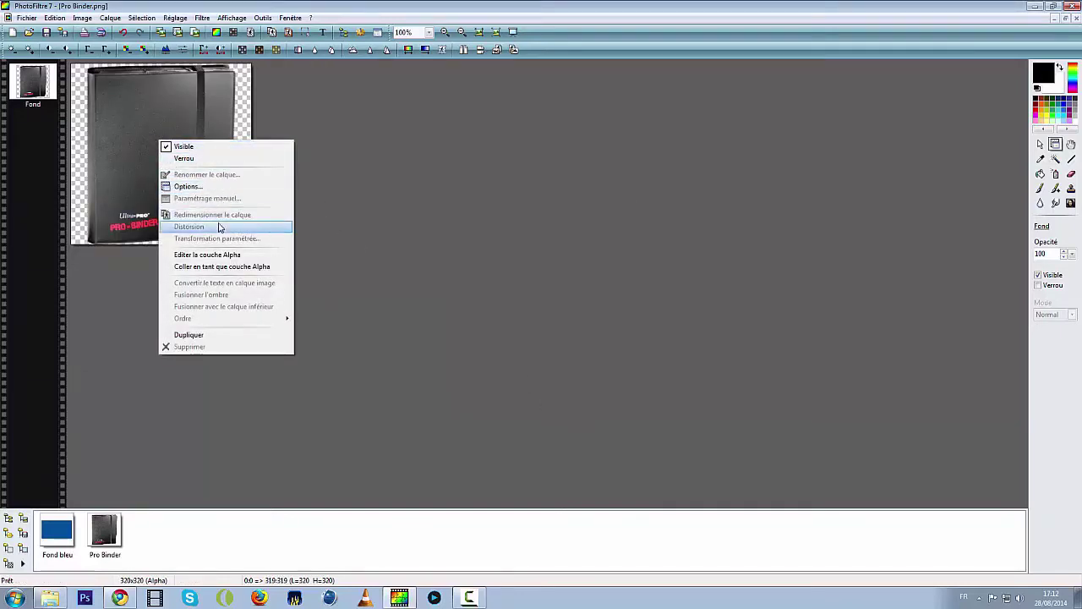
{"action": "left_click", "coordinate": [494, 168]}
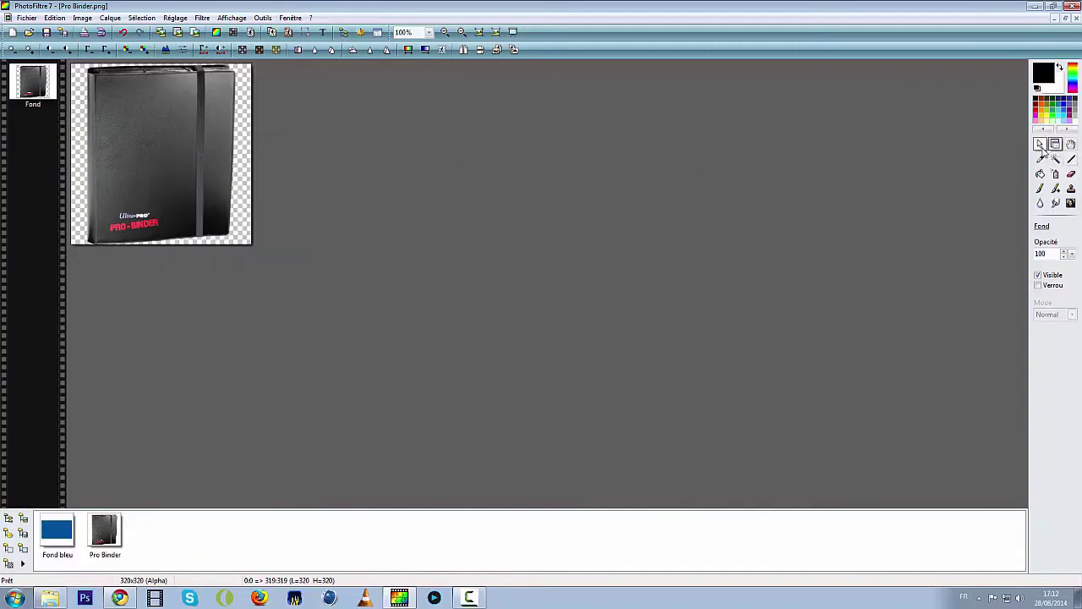
{"action": "left_click", "coordinate": [1041, 145]}
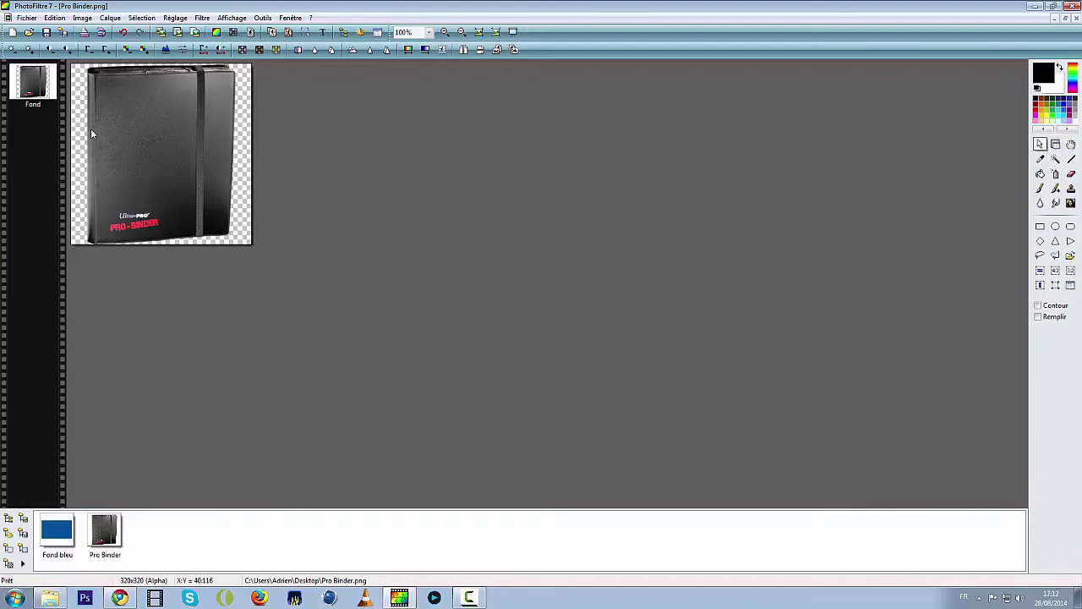
{"action": "right_click", "coordinate": [157, 129]}
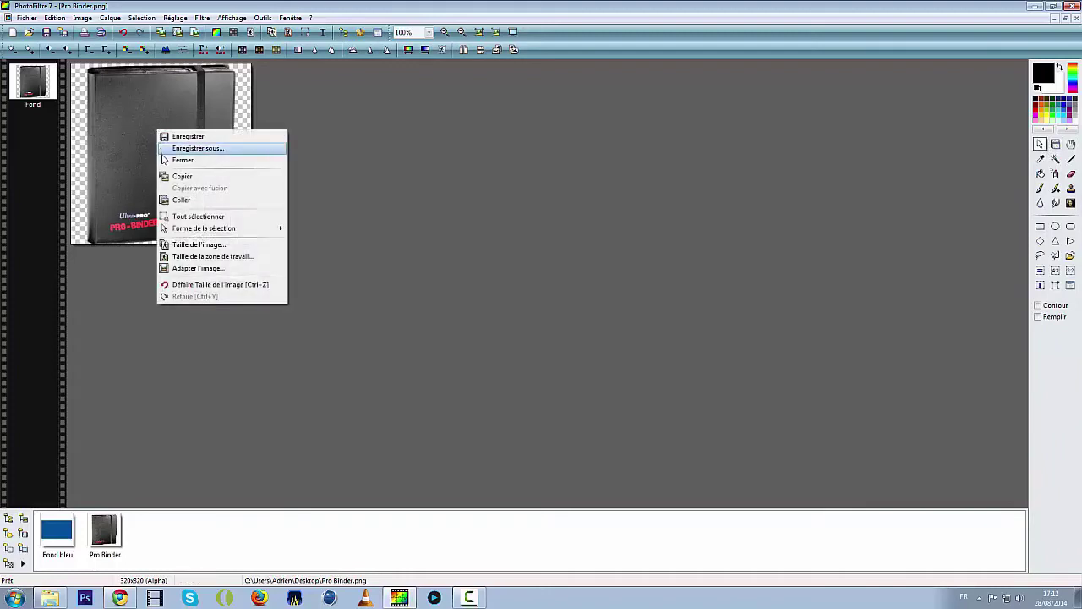
{"action": "left_click", "coordinate": [171, 177]}
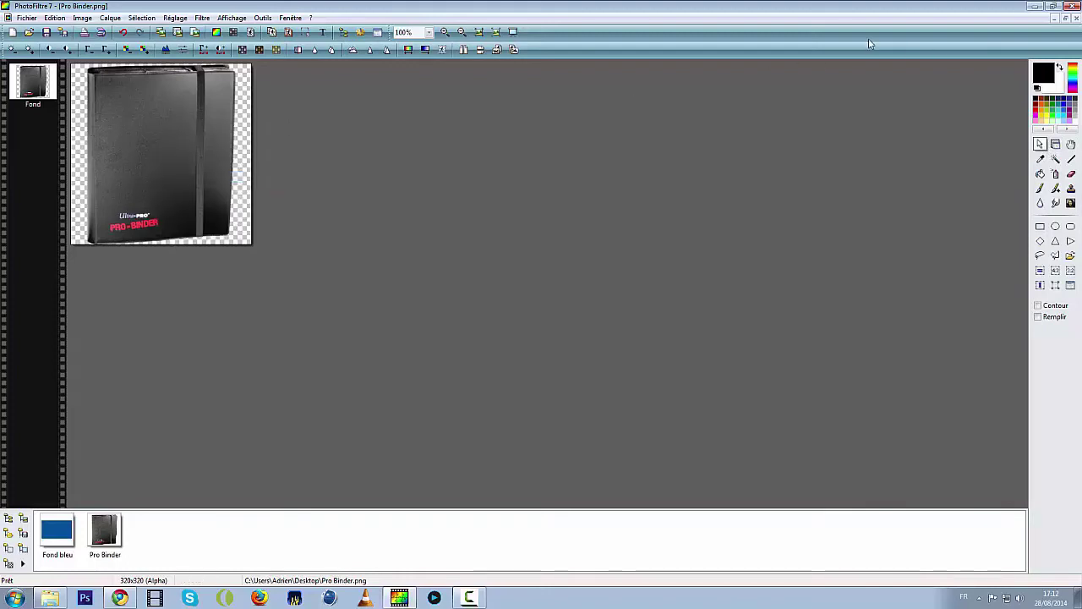
{"action": "left_click", "coordinate": [1053, 18]}
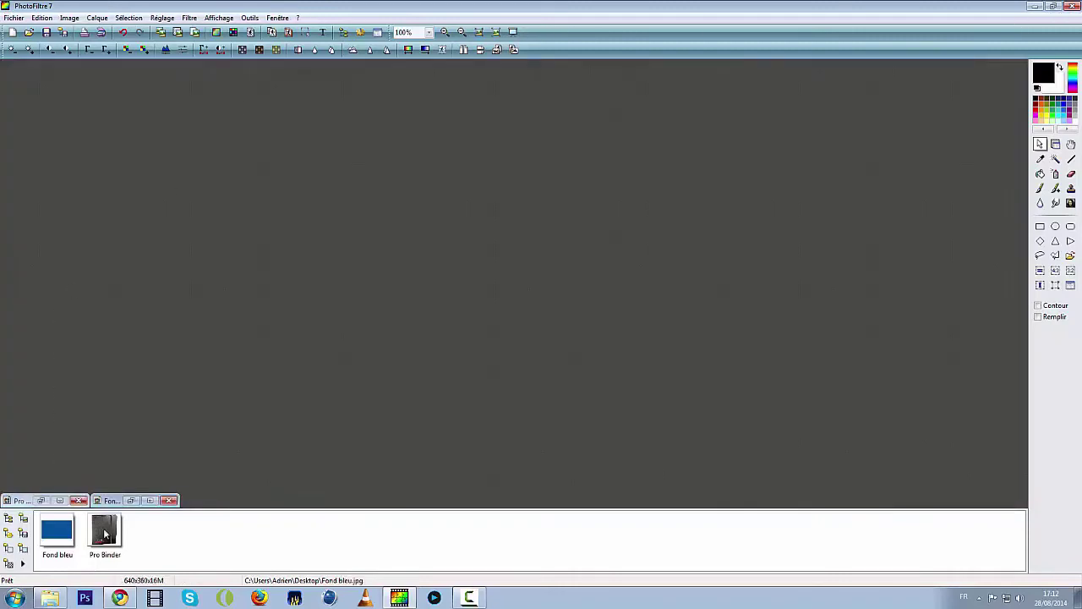
{"action": "left_click", "coordinate": [150, 501]}
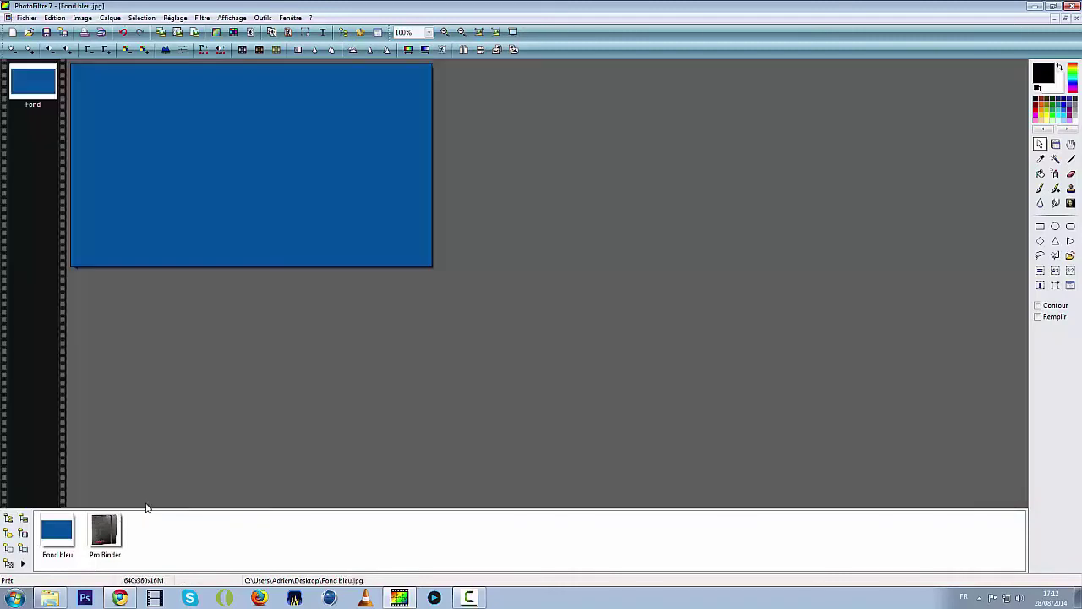
{"action": "right_click", "coordinate": [206, 178]}
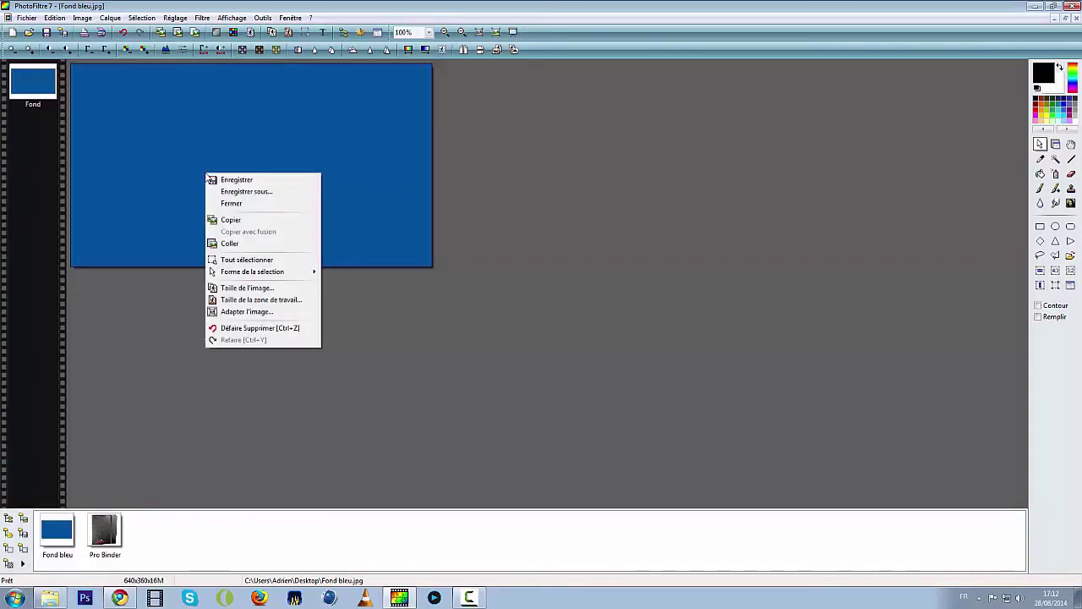
{"action": "left_click", "coordinate": [221, 244]}
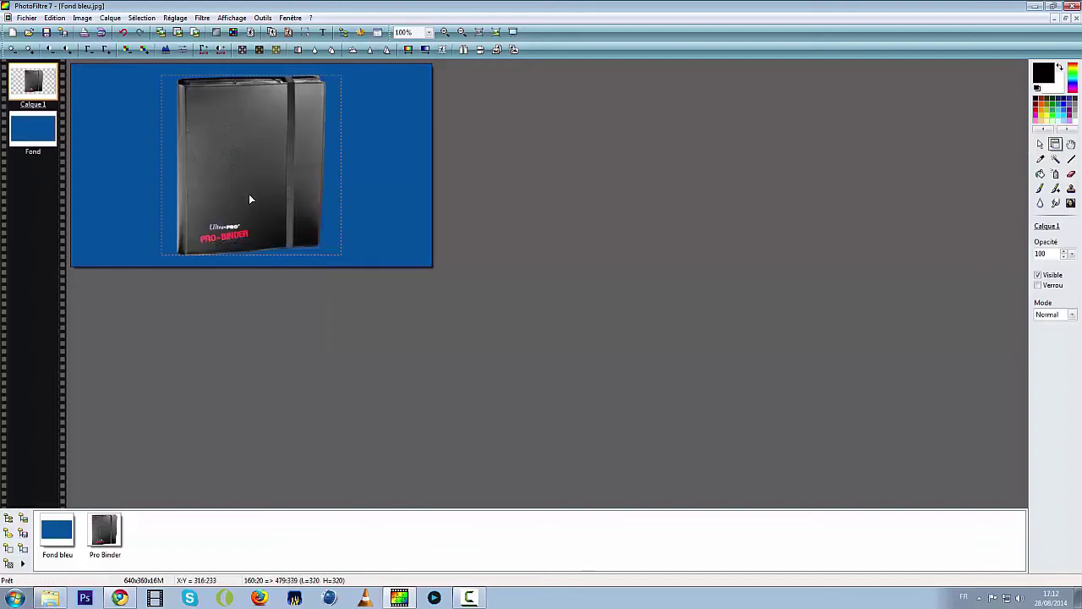
Move the binder layer to the left side of the blue background, with its upper-left corner at about -4, 16.
{"action": "left_click_drag", "start_coordinate": [249, 203], "coordinate": [157, 200]}
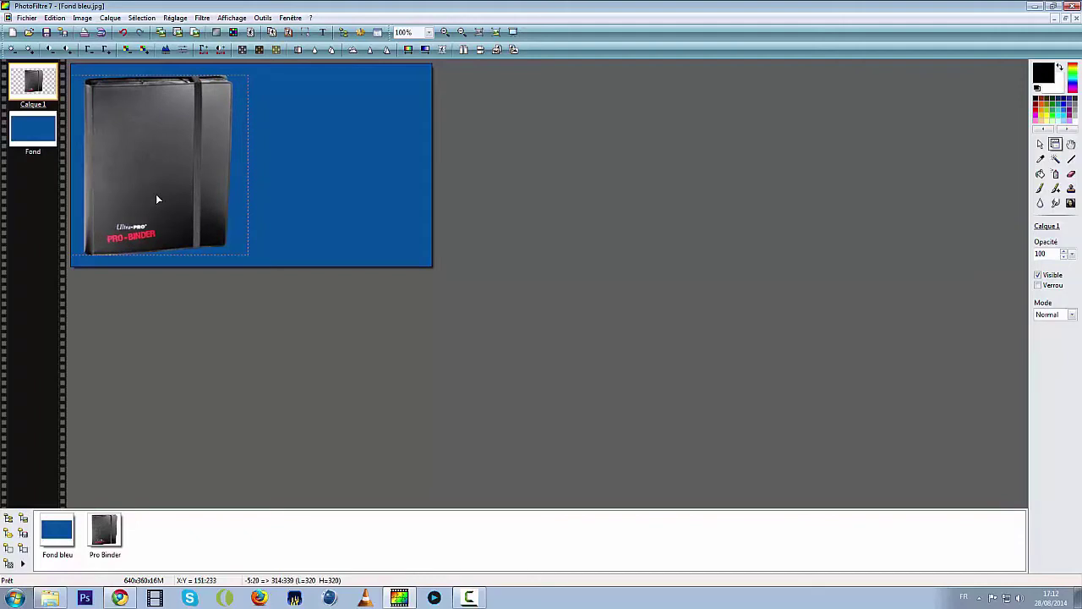
{"action": "left_click", "coordinate": [325, 193]}
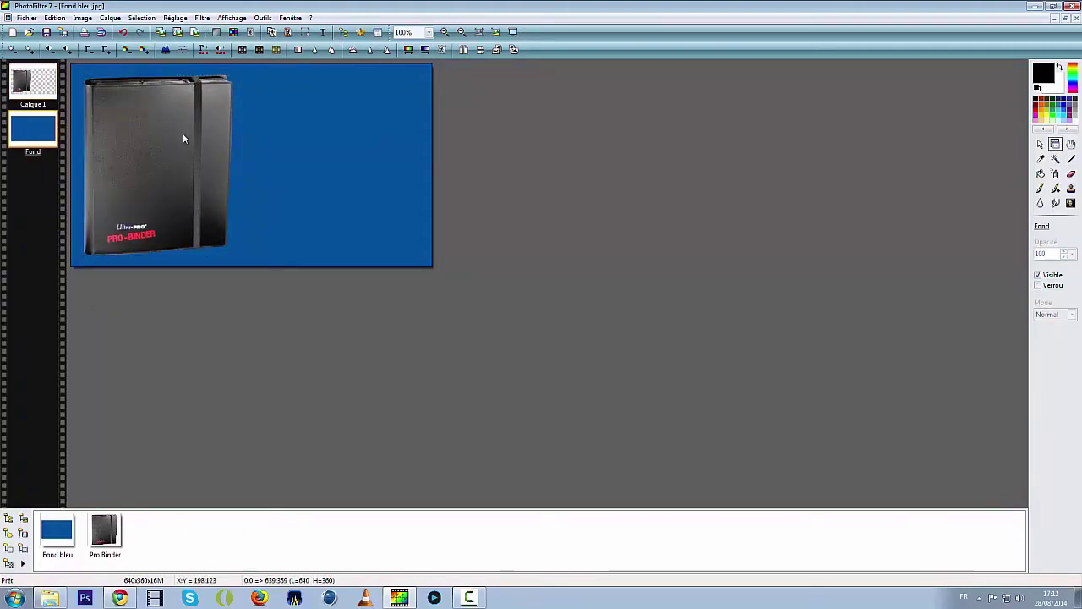
{"action": "mouse_move", "coordinate": [182, 133]}
{"action": "left_mouse_down"}
{"action": "mouse_move", "coordinate": [229, 102]}
{"action": "mouse_move", "coordinate": [415, 184]}
{"action": "mouse_move", "coordinate": [182, 131]}
{"action": "left_mouse_up"}
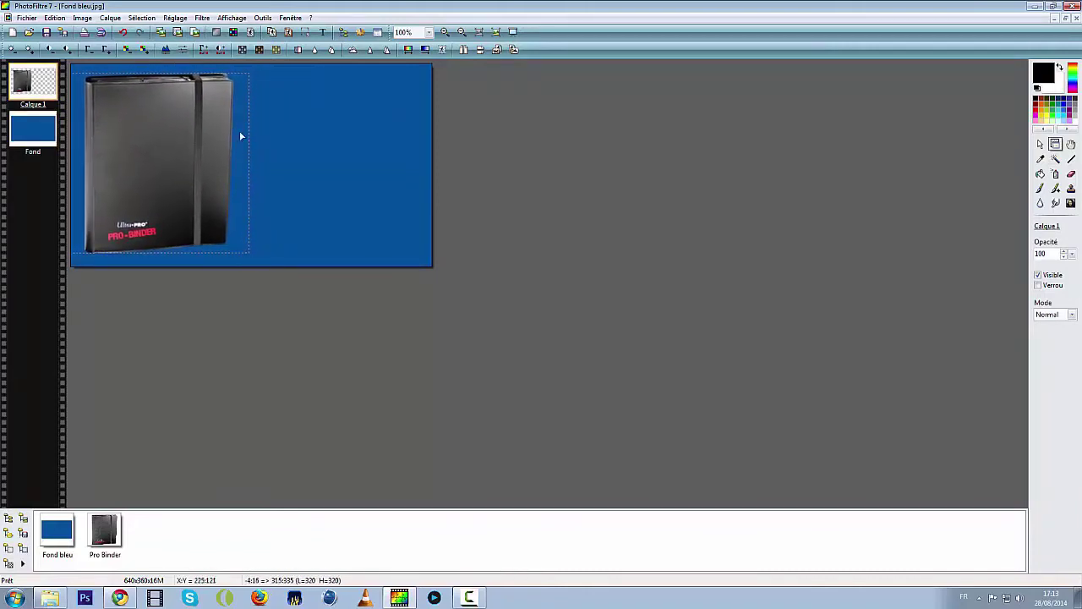
{"action": "left_click", "coordinate": [372, 142]}
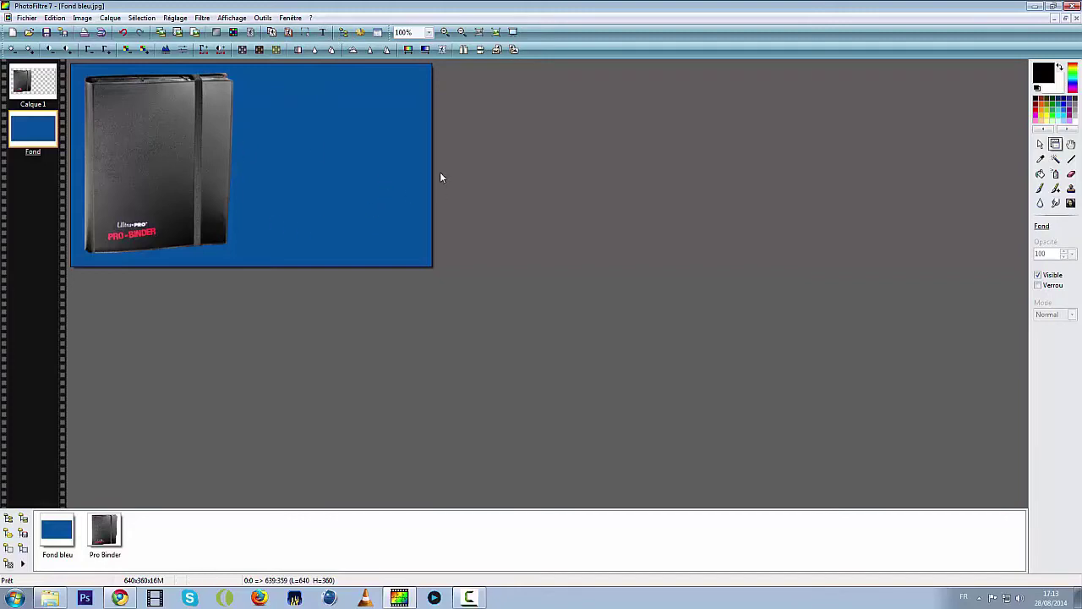
Start a new text on the blue background image and set its font to Arial Black.
{"action": "left_click", "coordinate": [324, 34]}
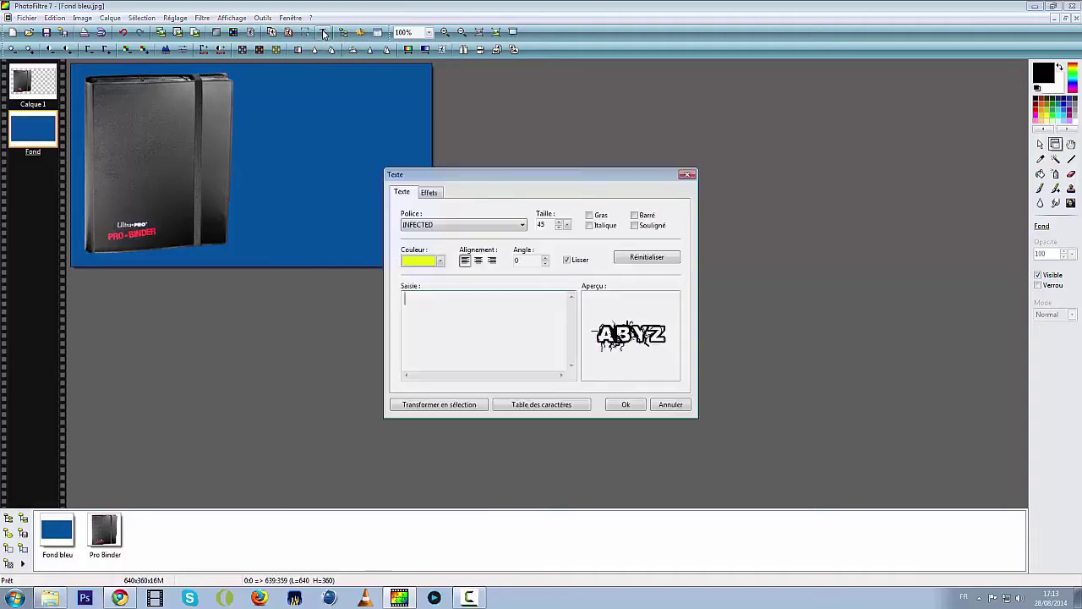
{"action": "left_click_drag", "start_coordinate": [510, 179], "coordinate": [434, 150]}
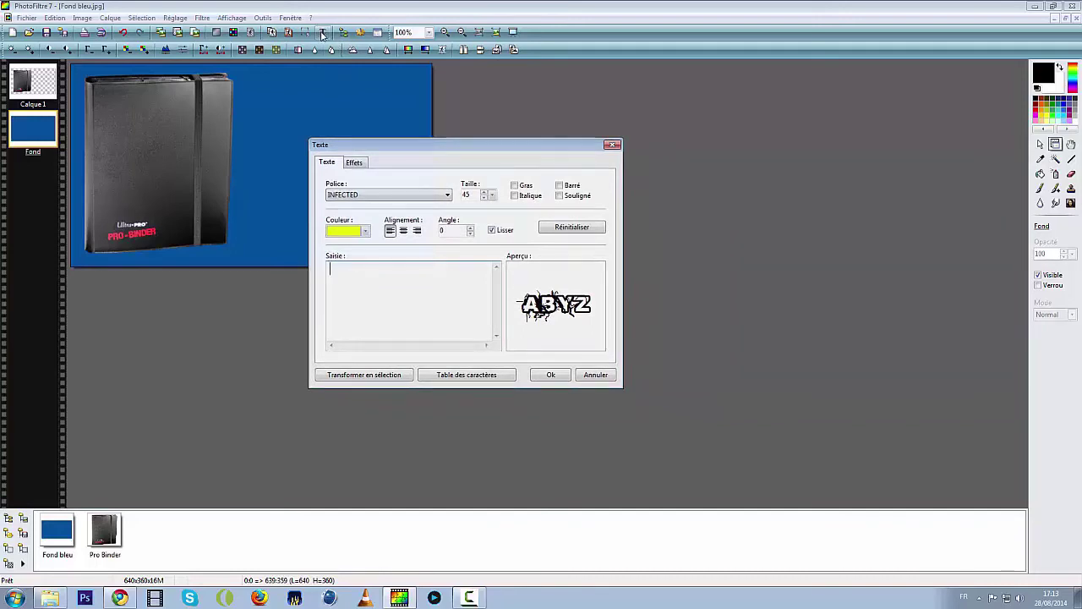
{"action": "left_click", "coordinate": [365, 196]}
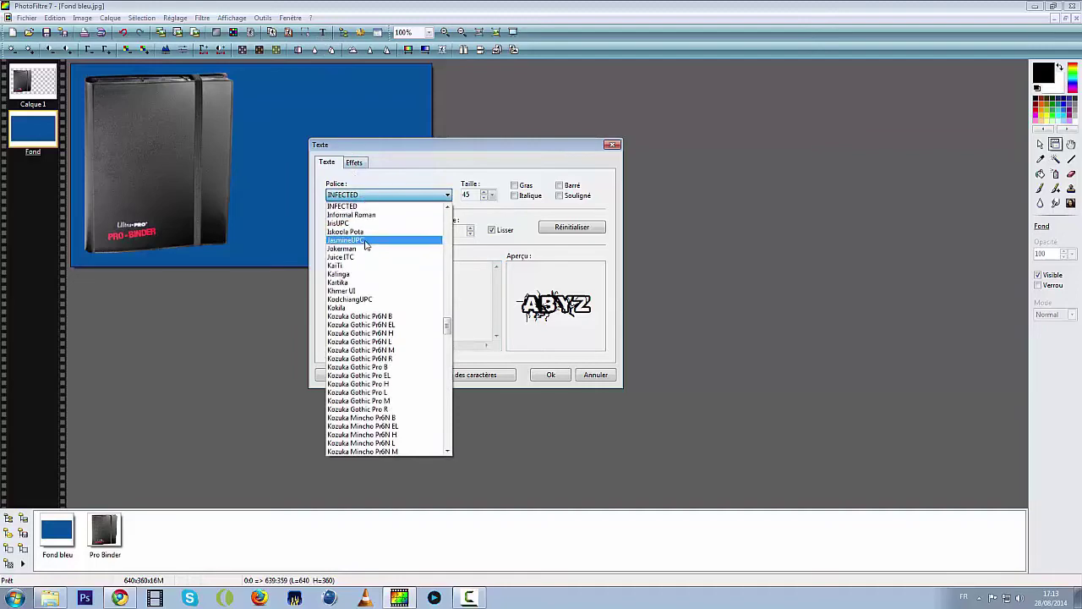
{"action": "scroll", "coordinate": [369, 249], "scroll_direction": "down", "scroll_amount": 6}
{"action": "scroll", "coordinate": [369, 252], "scroll_direction": "down", "scroll_amount": 7}
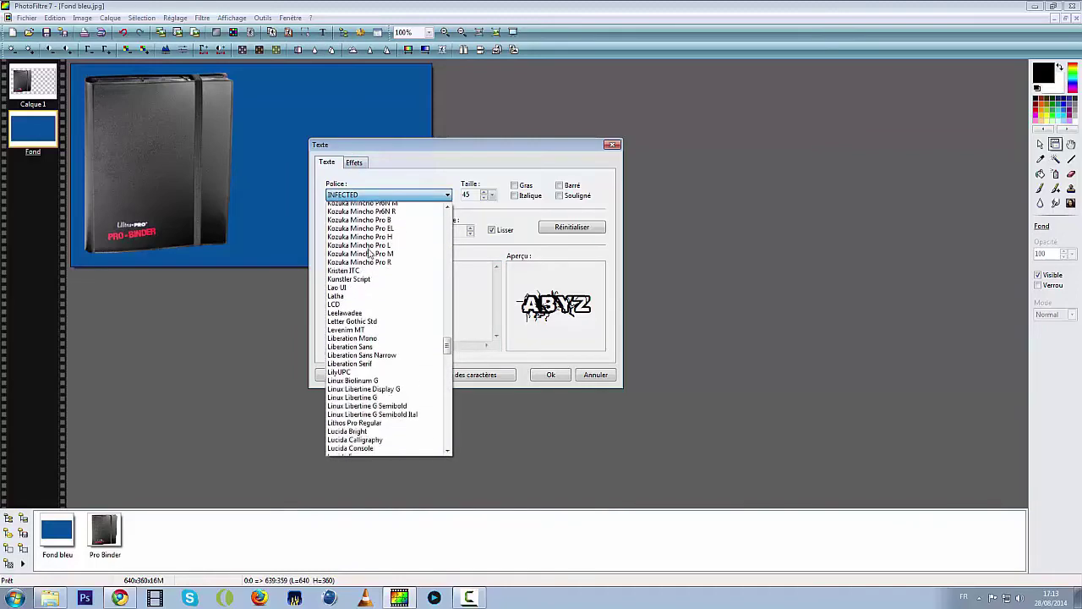
{"action": "scroll", "coordinate": [369, 254], "scroll_direction": "up", "scroll_amount": 18}
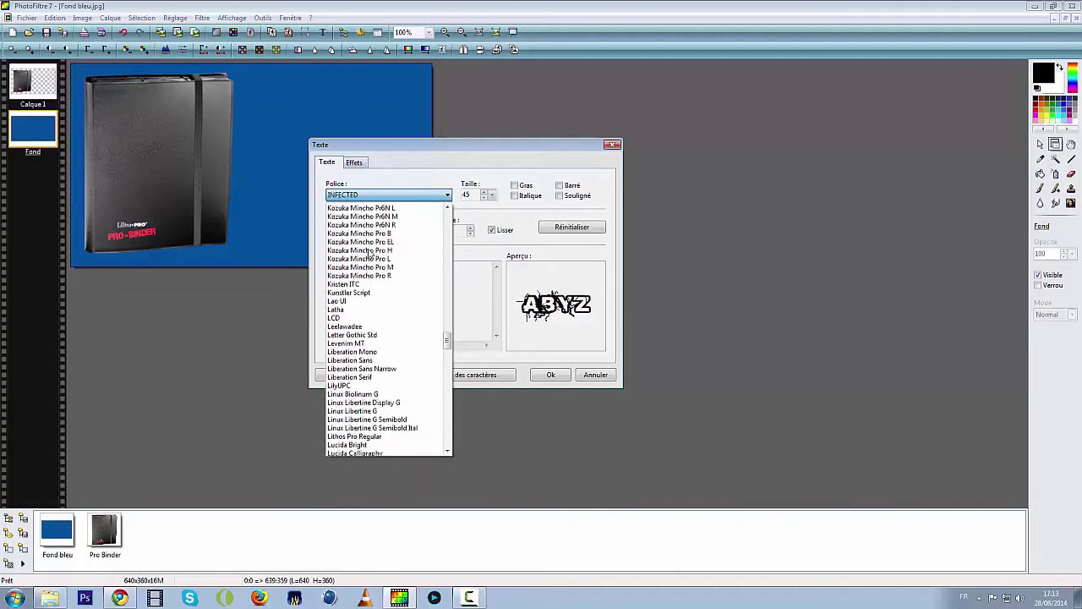
{"action": "scroll", "coordinate": [369, 253], "scroll_direction": "up", "scroll_amount": 20}
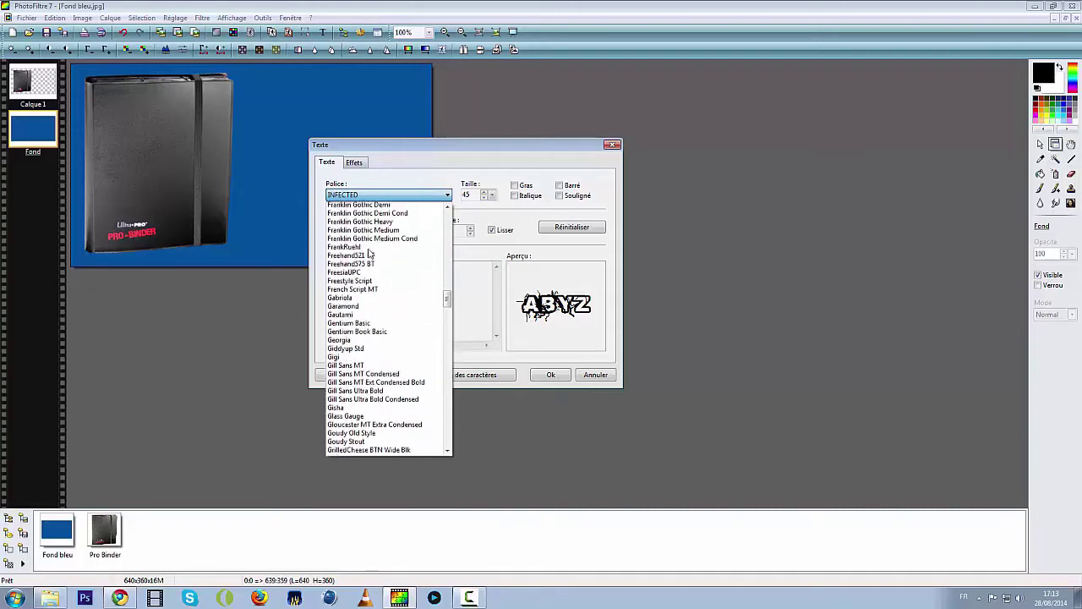
{"action": "scroll", "coordinate": [369, 253], "scroll_direction": "up", "scroll_amount": 20}
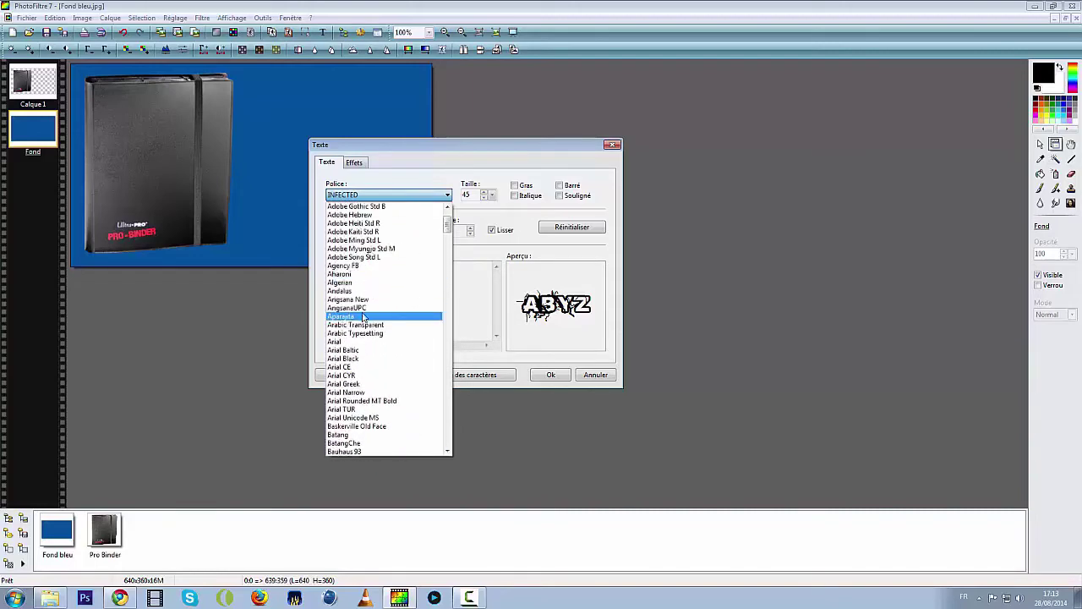
{"action": "scroll", "coordinate": [362, 324], "scroll_direction": "down", "scroll_amount": 1}
{"action": "left_click", "coordinate": [362, 334]}
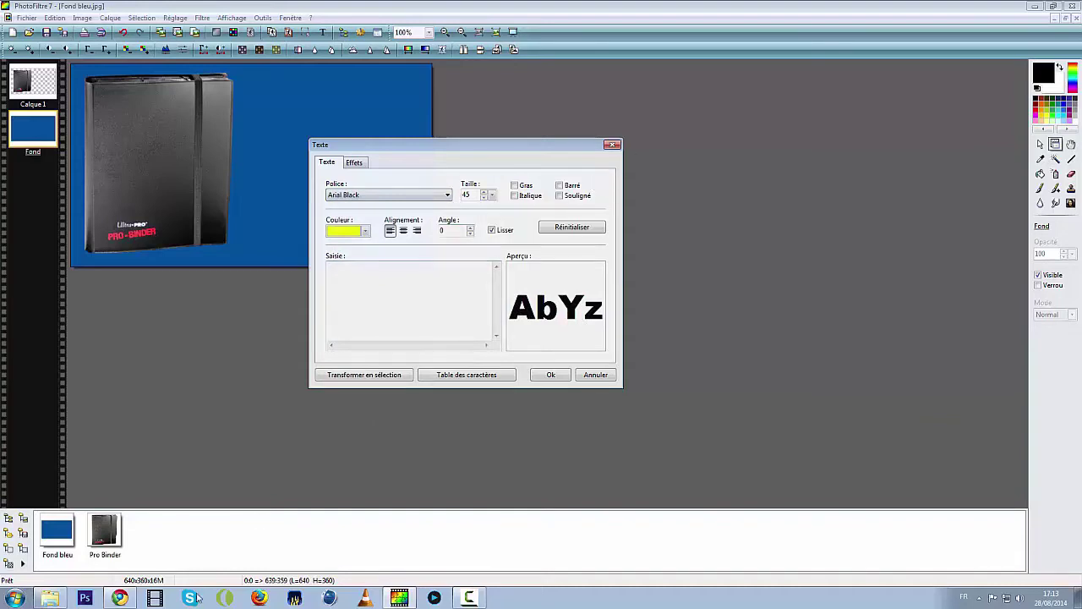
Switch to the browser, examine the dafont.com address and its Counter-Strike font page, and return to PhotoFiltre.
{"action": "left_click", "coordinate": [119, 598]}
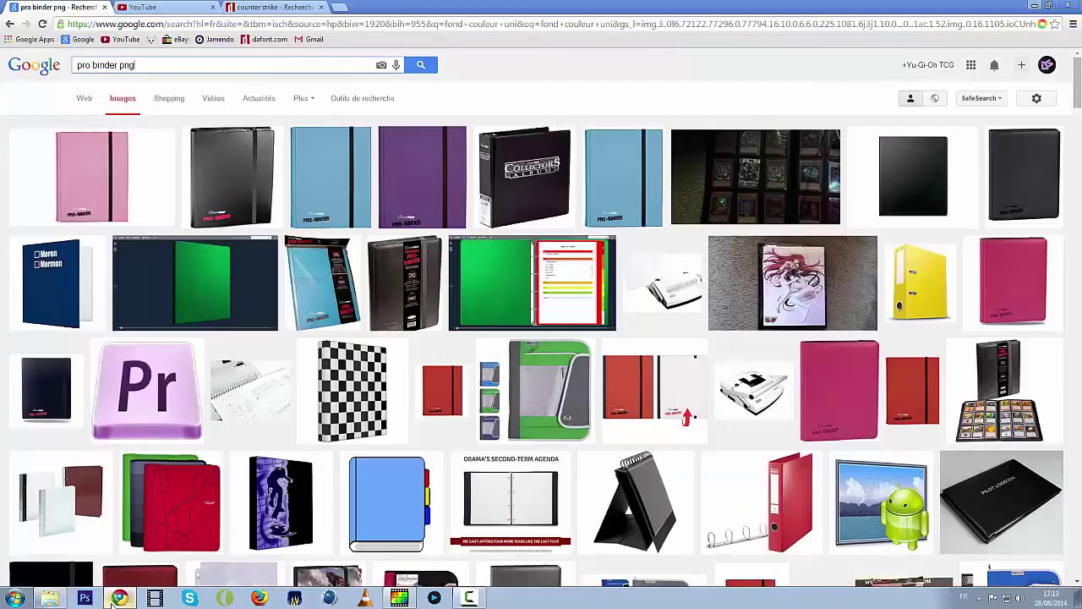
{"action": "left_click", "coordinate": [246, 8]}
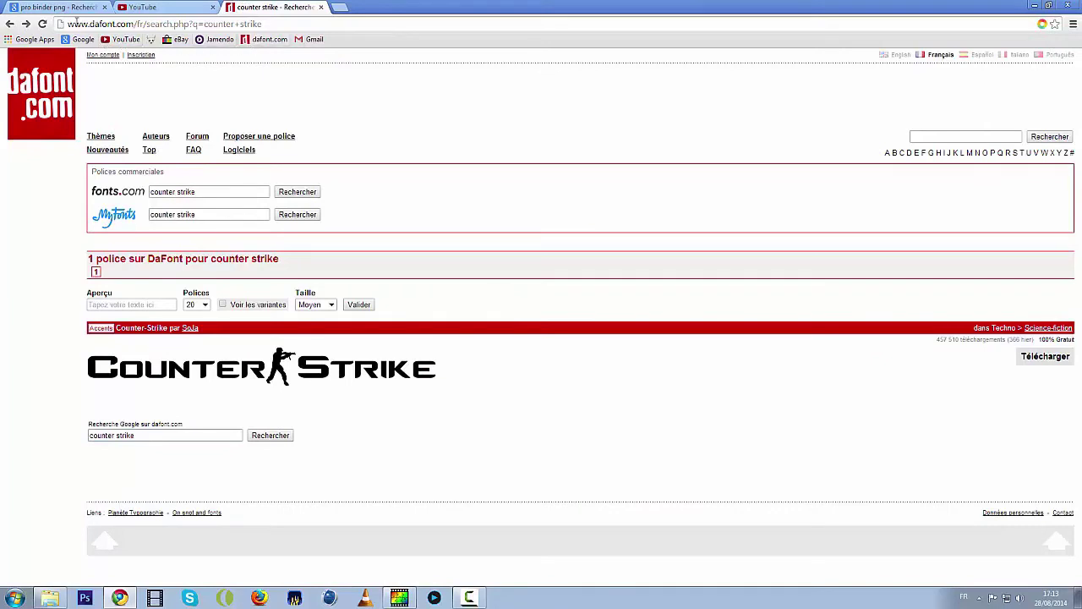
{"action": "left_click_drag", "start_coordinate": [68, 24], "coordinate": [135, 24]}
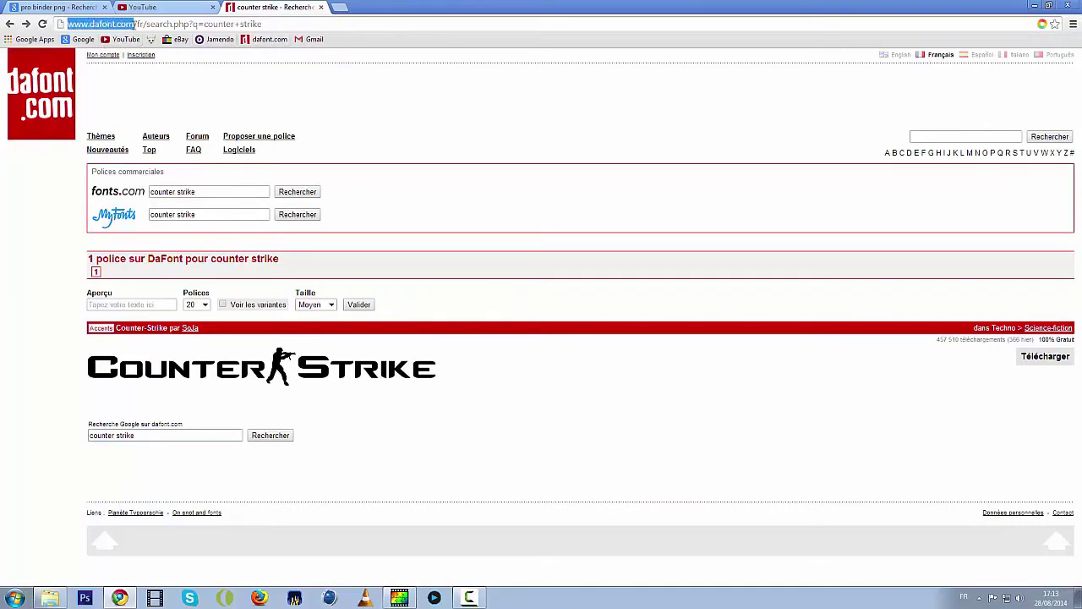
{"action": "left_click", "coordinate": [56, 332]}
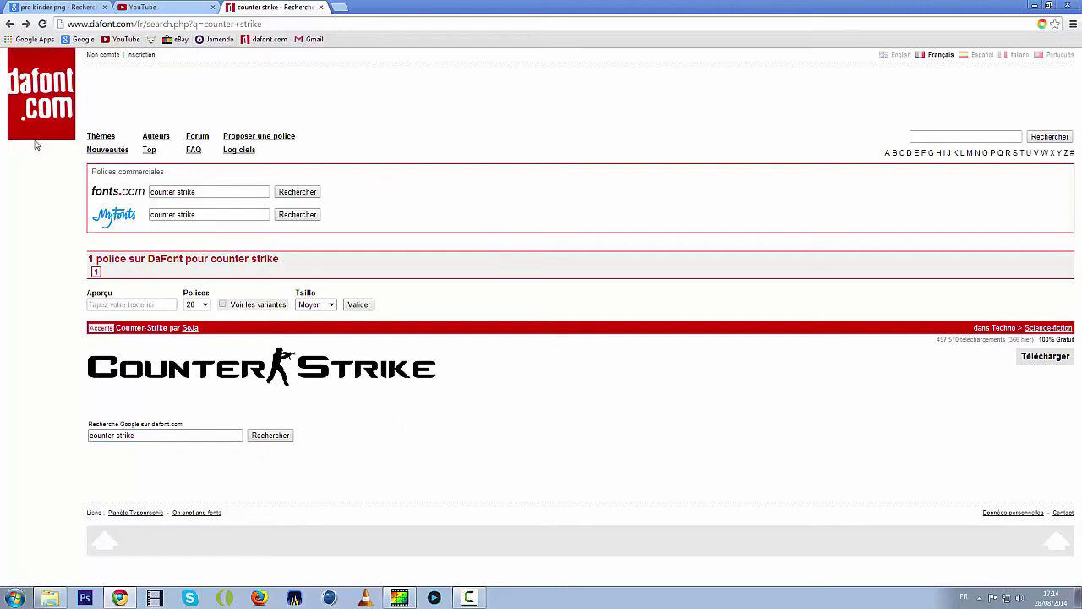
{"action": "left_click", "coordinate": [1033, 7]}
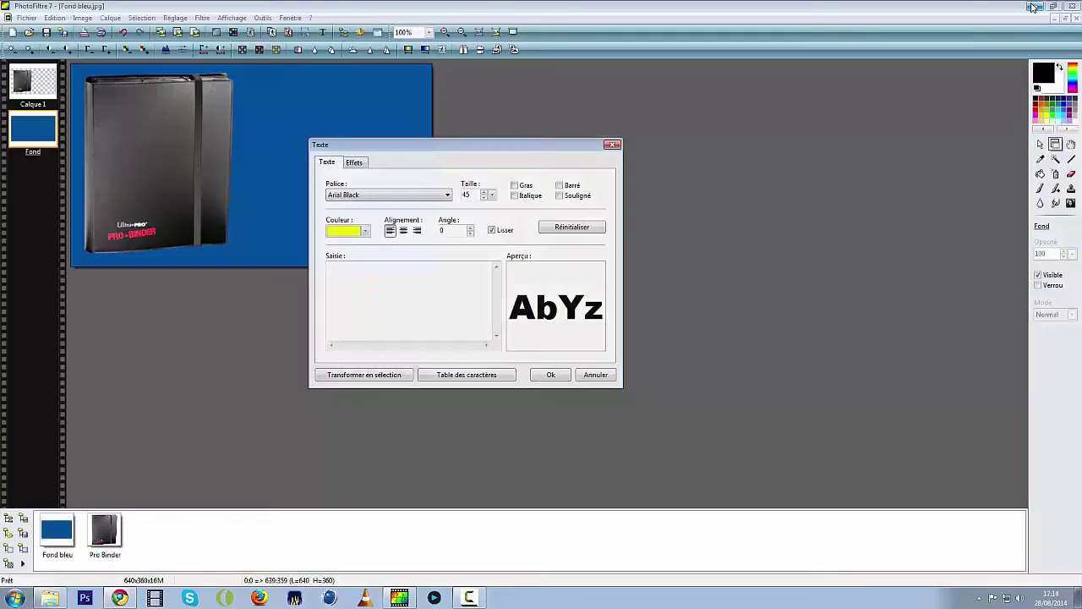
Set the text's font to Counter-Strike and enter "Tuto Miniature youtube".
{"action": "left_click", "coordinate": [369, 201]}
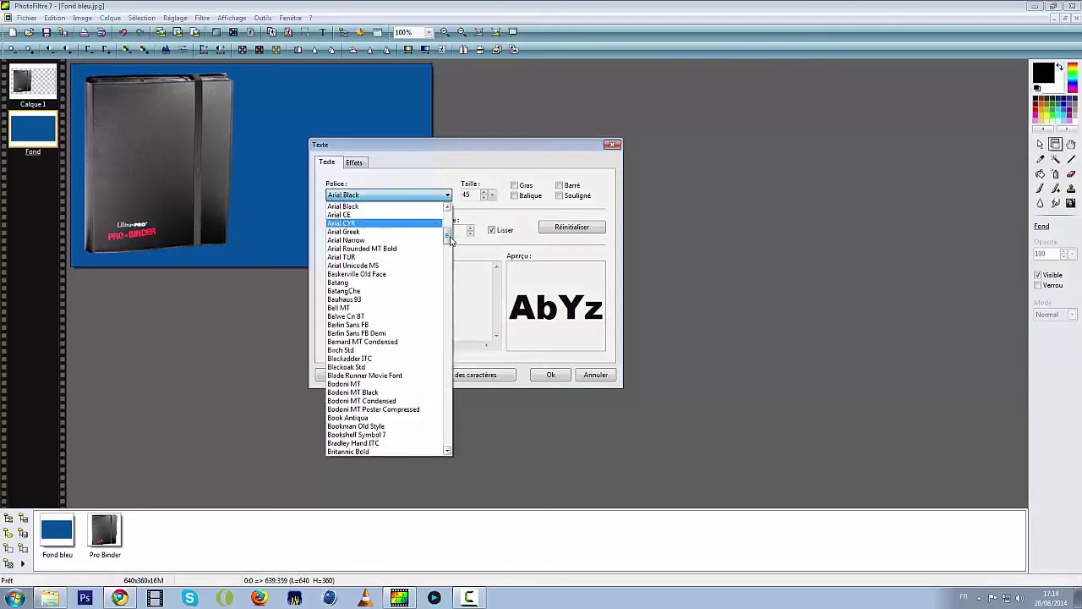
{"action": "left_click_drag", "start_coordinate": [451, 241], "coordinate": [449, 269]}
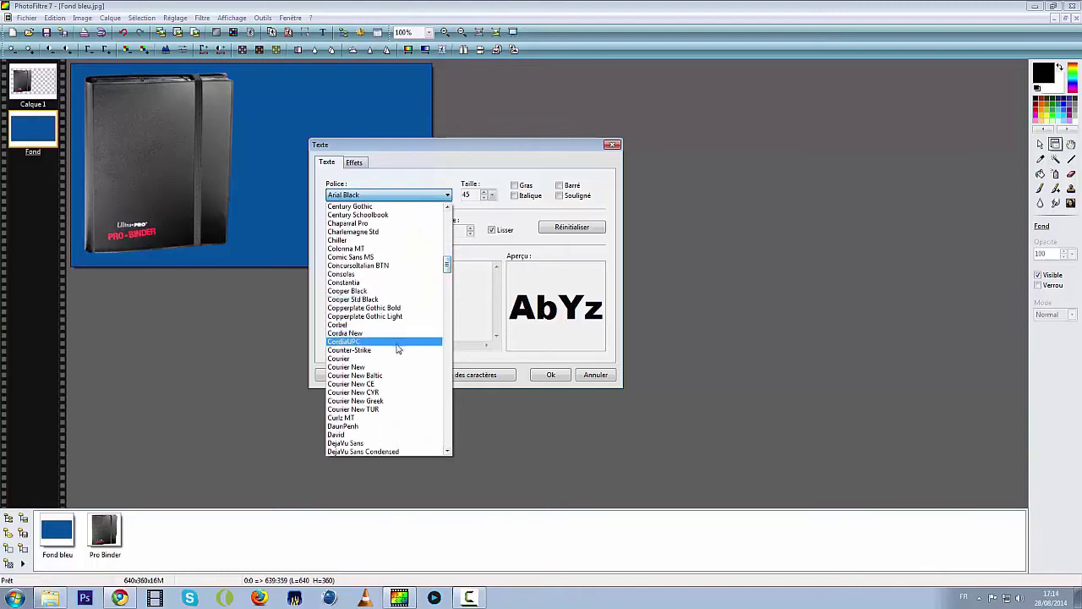
{"action": "left_click", "coordinate": [398, 351]}
{"action": "left_click", "coordinate": [391, 287]}
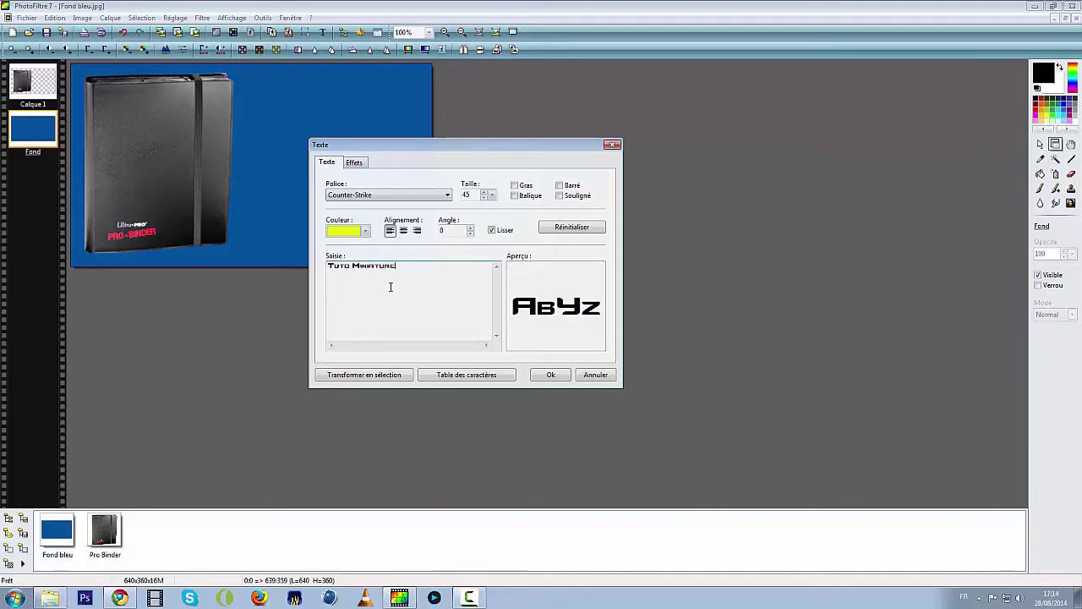
{"action": "type", "text": "youtube"}
Colour the text orange and add it to the image as a text layer.
{"action": "left_click", "coordinate": [366, 234]}
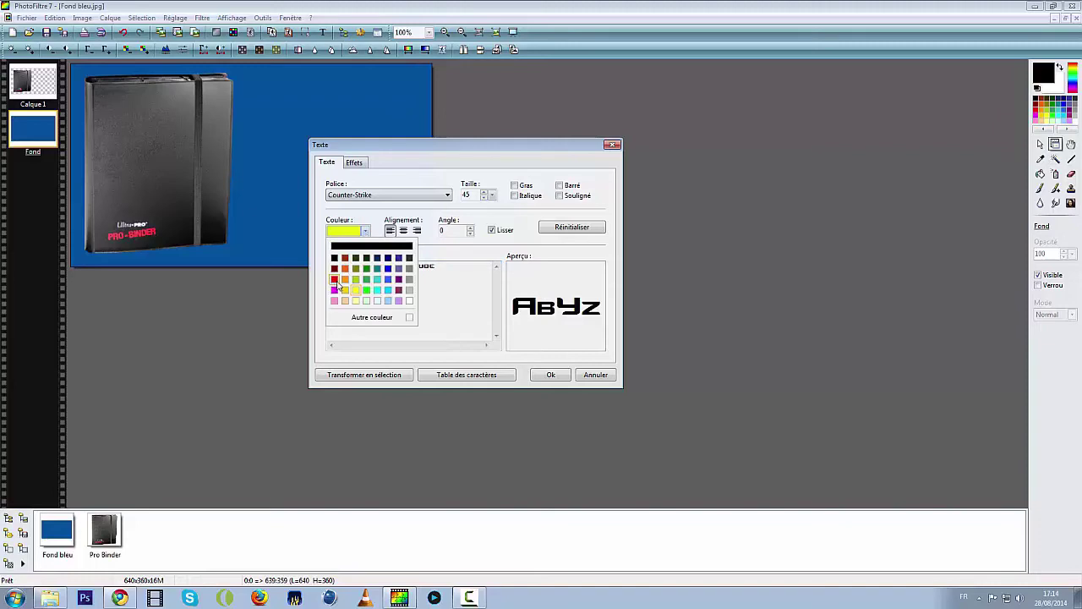
{"action": "left_click", "coordinate": [344, 280]}
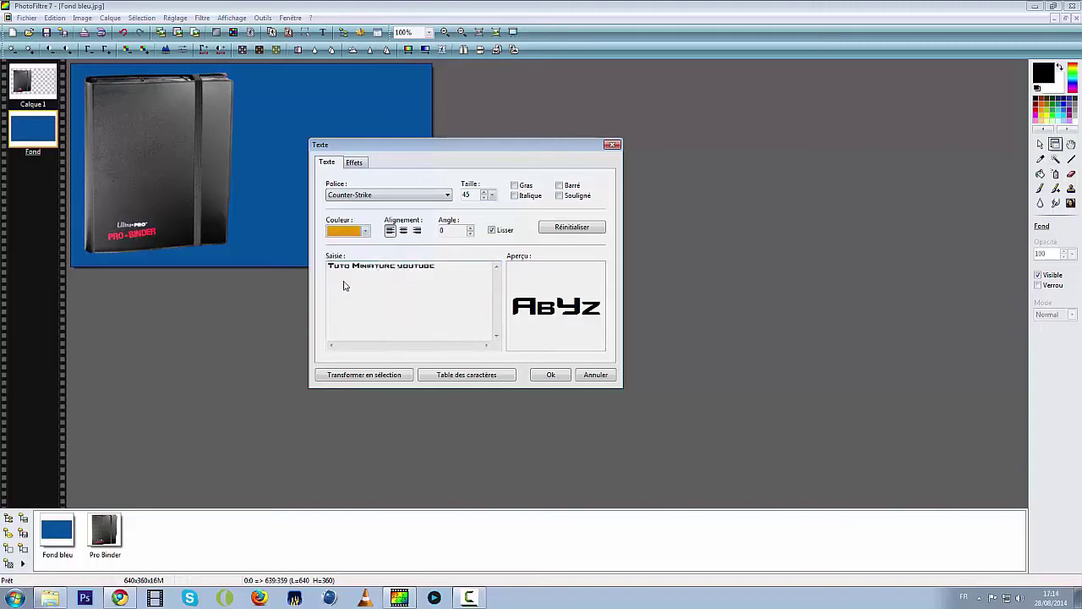
{"action": "left_click", "coordinate": [550, 374]}
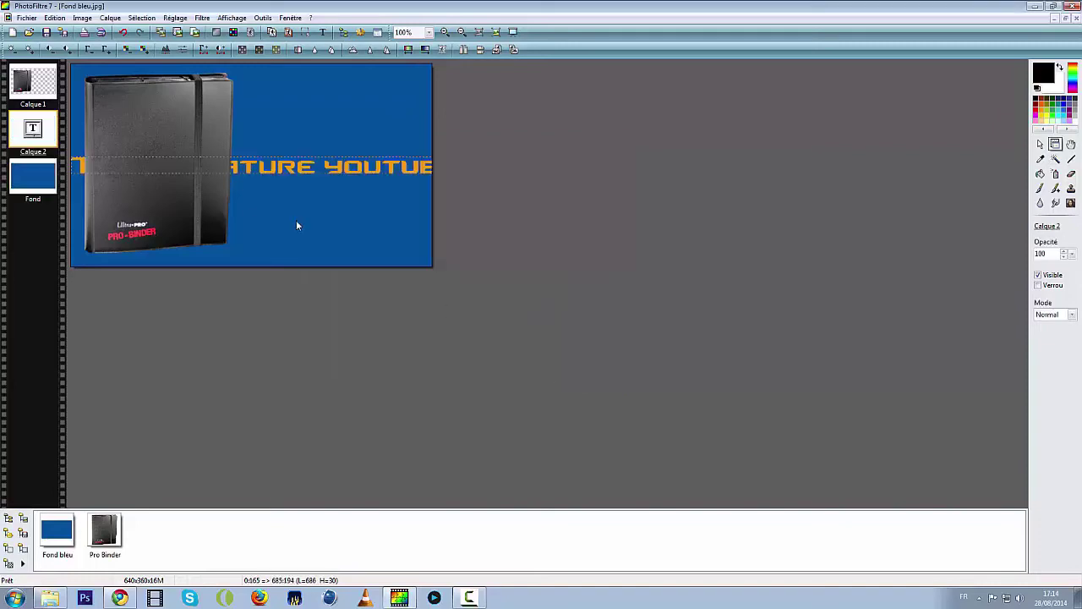
Break the text layer into three lines, Tuto / Miniature / youtube, and set its size to 35.
{"action": "double_click", "coordinate": [311, 169]}
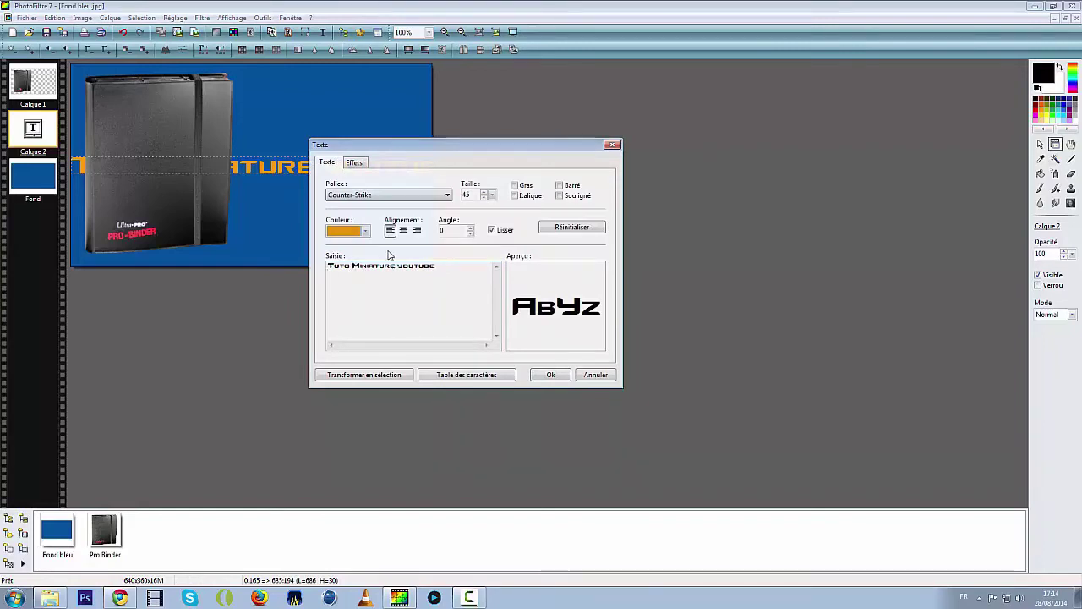
{"action": "key", "text": "Return"}
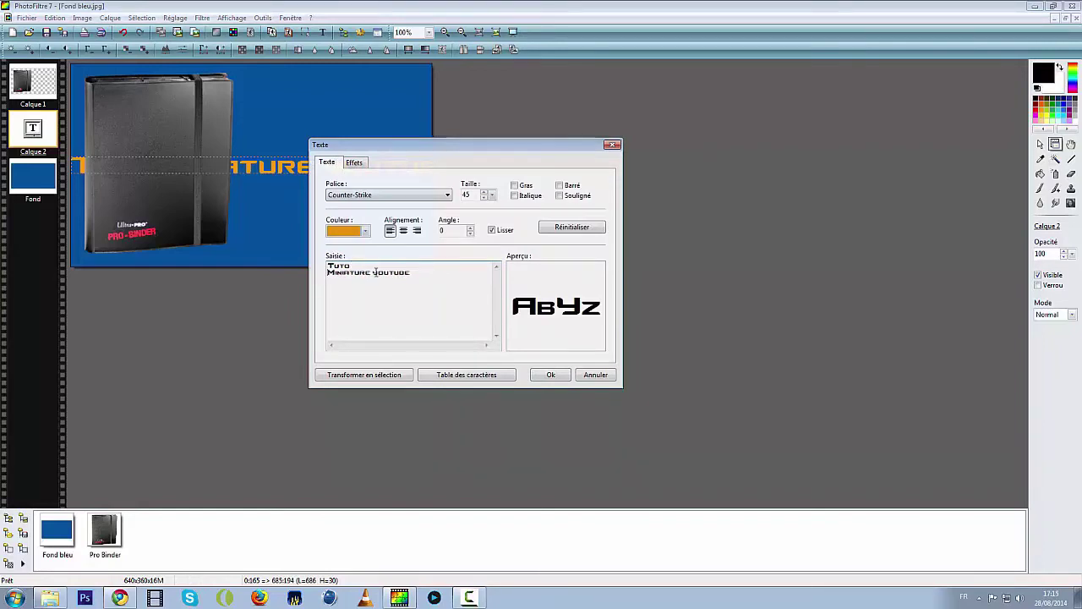
{"action": "left_click", "coordinate": [373, 272]}
{"action": "key", "text": "Return"}
{"action": "left_click_drag", "start_coordinate": [469, 194], "coordinate": [399, 194]}
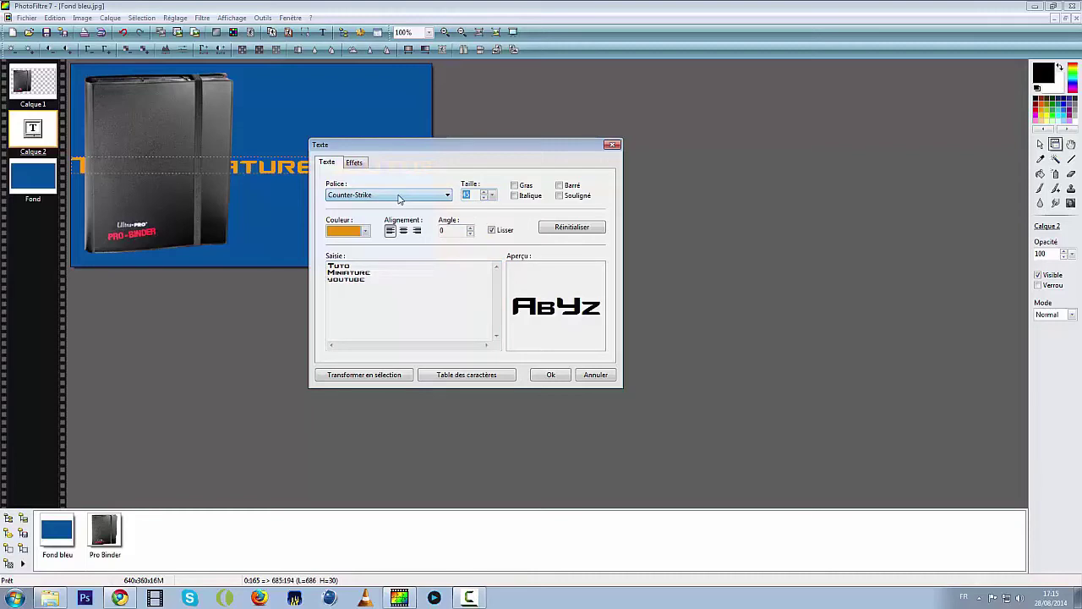
{"action": "type", "text": "35"}
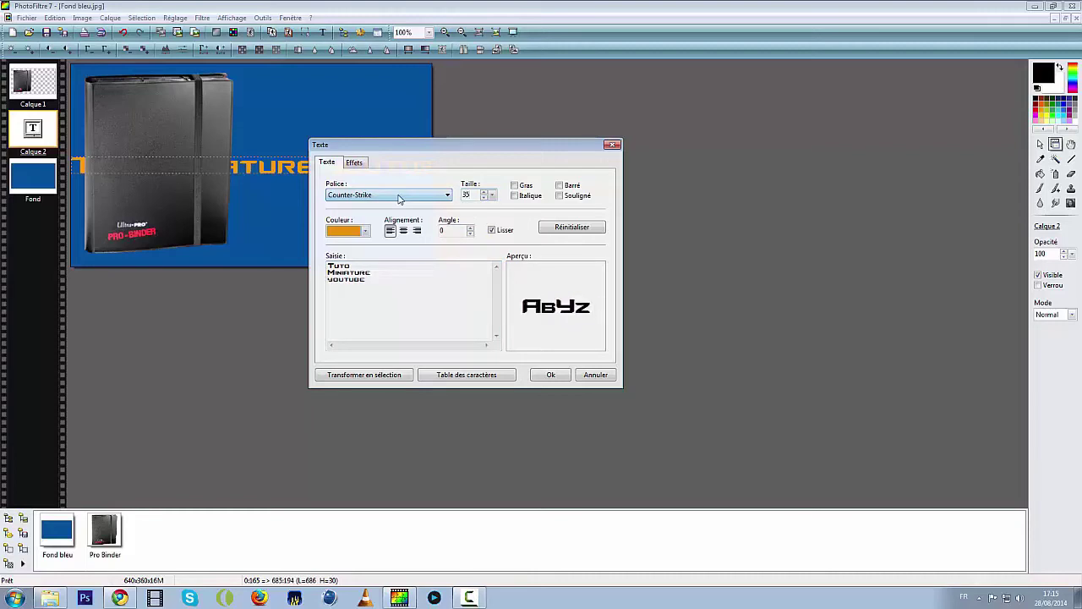
{"action": "left_click", "coordinate": [551, 375]}
Move the binder layer toward the right of the image to uncover the text, leaving the text settings as they are.
{"action": "left_click", "coordinate": [154, 194]}
{"action": "left_click_drag", "start_coordinate": [154, 193], "coordinate": [291, 193]}
{"action": "left_click", "coordinate": [99, 194]}
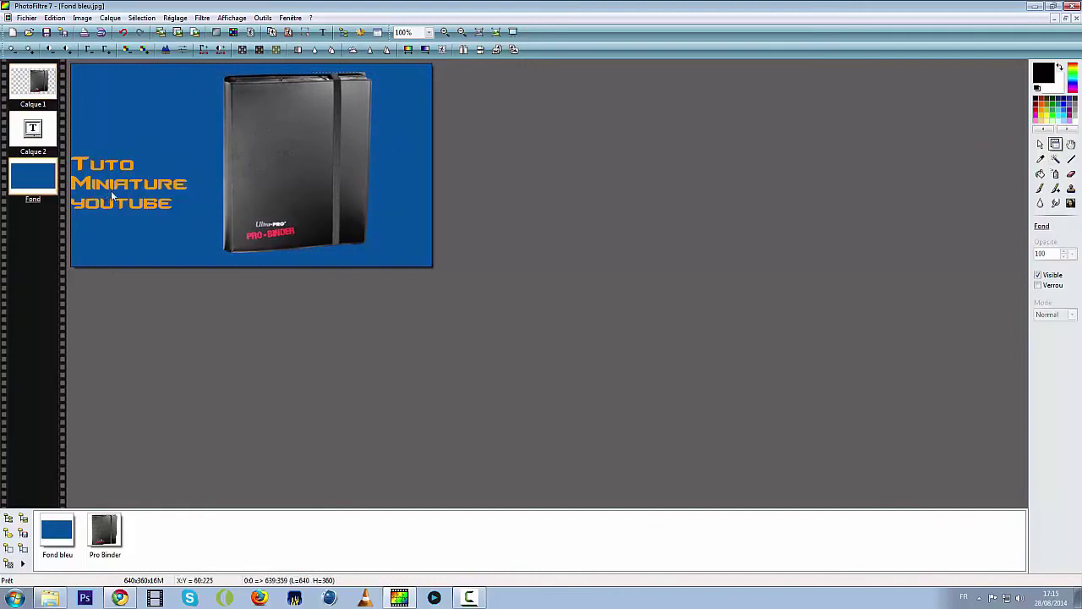
{"action": "double_click", "coordinate": [145, 183]}
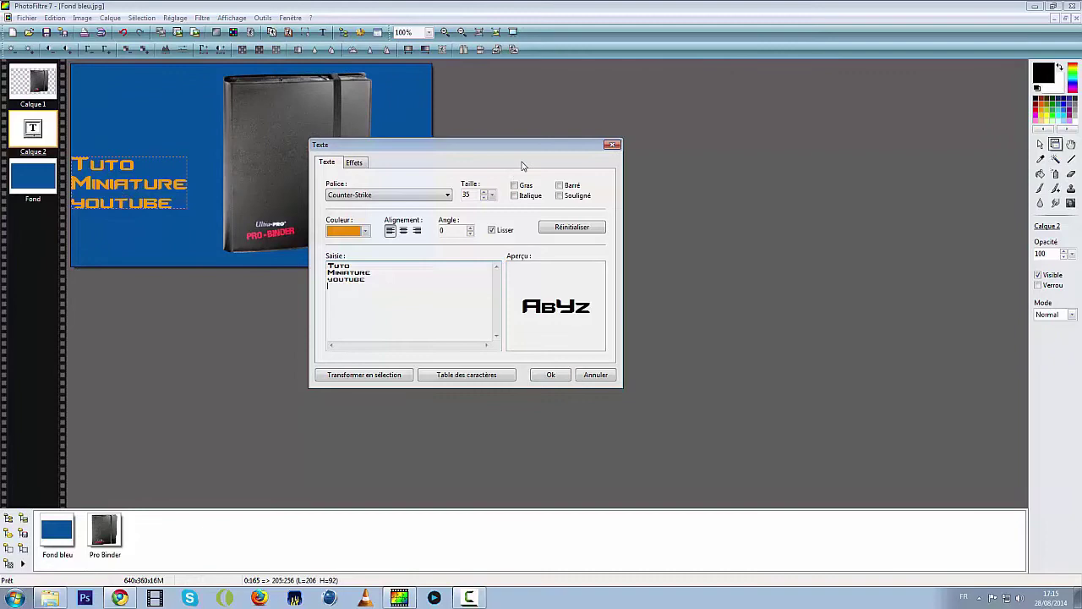
{"action": "left_click", "coordinate": [613, 144]}
Move the text layer to the right side of the blue background at about 384, 109, and the binder layer back to the left.
{"action": "left_click_drag", "start_coordinate": [132, 180], "coordinate": [359, 130]}
{"action": "left_click_drag", "start_coordinate": [328, 189], "coordinate": [208, 185]}
{"action": "left_click_drag", "start_coordinate": [365, 135], "coordinate": [353, 151]}
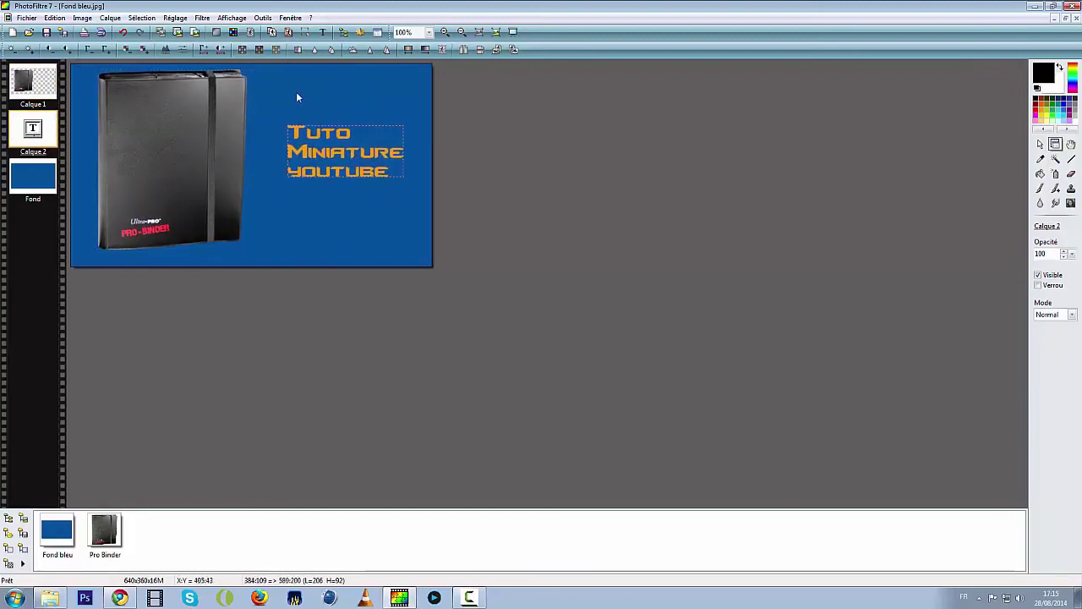
{"action": "left_click", "coordinate": [375, 222]}
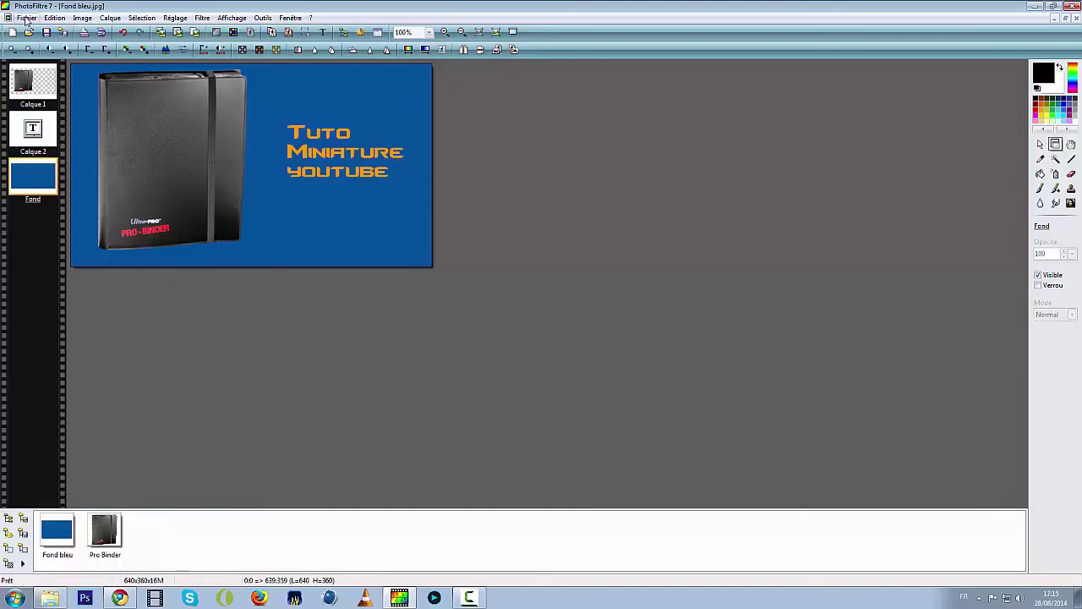
Save the image to the desktop as the JPEG "Miniature tuto" with compression 90, and close PhotoFiltre without saving the changes to Pro Binder.png.
{"action": "left_click", "coordinate": [26, 19]}
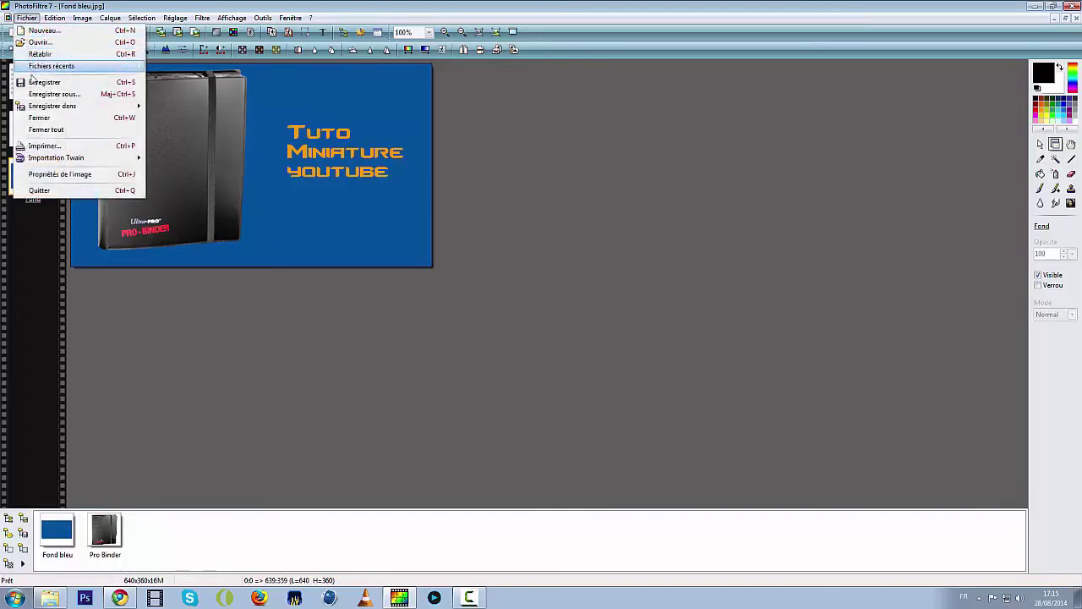
{"action": "left_click", "coordinate": [42, 94]}
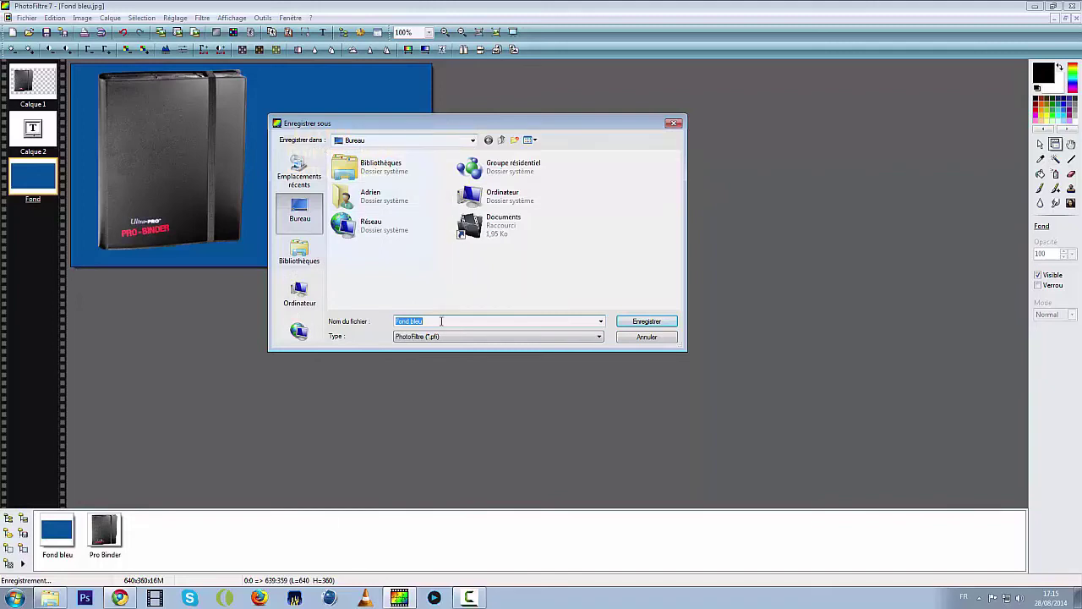
{"action": "key", "text": "BackSpace"}
{"action": "type", "text": "Miniature tuto"}
{"action": "left_click", "coordinate": [427, 336]}
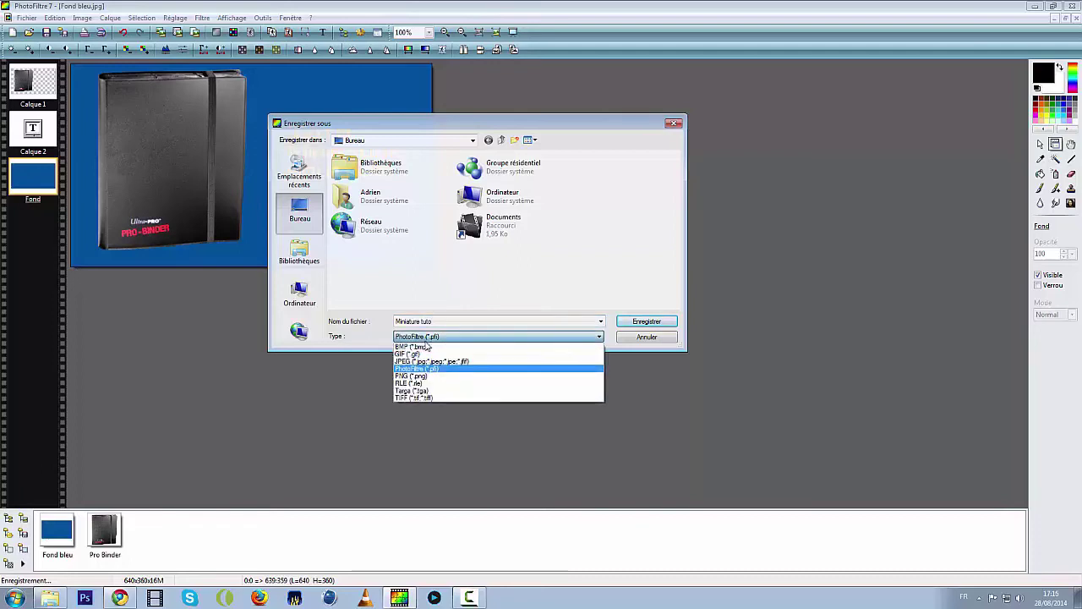
{"action": "left_click", "coordinate": [427, 362]}
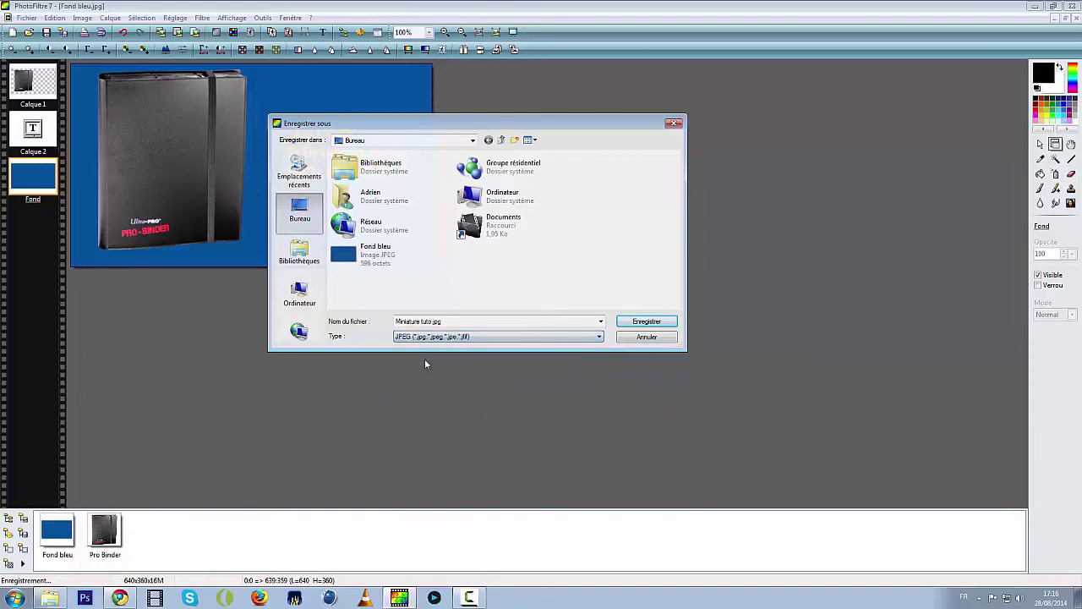
{"action": "left_click", "coordinate": [645, 323]}
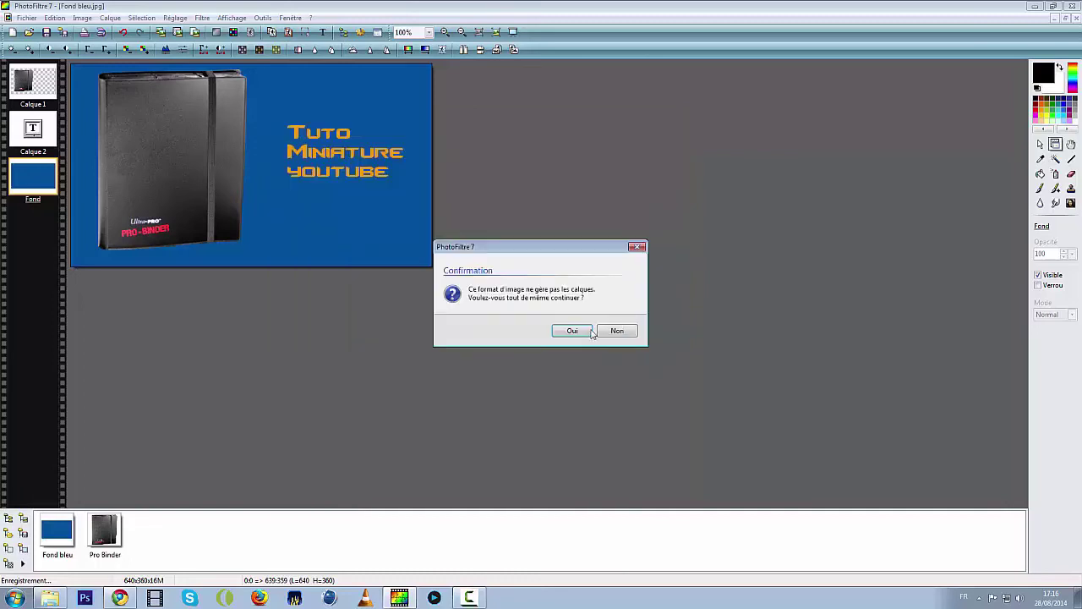
{"action": "left_click", "coordinate": [581, 334]}
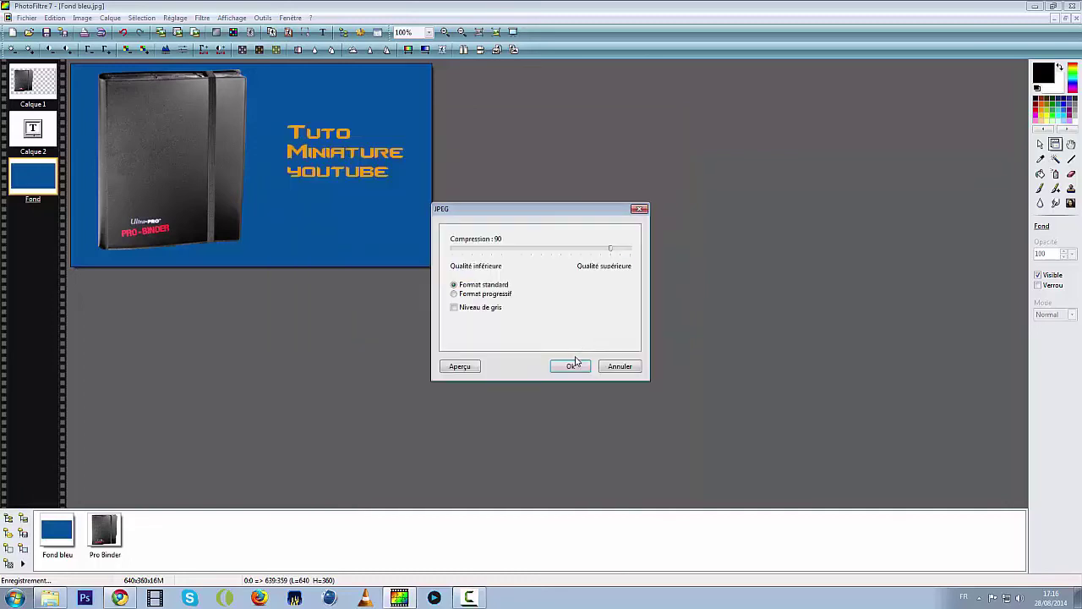
{"action": "left_click", "coordinate": [572, 365]}
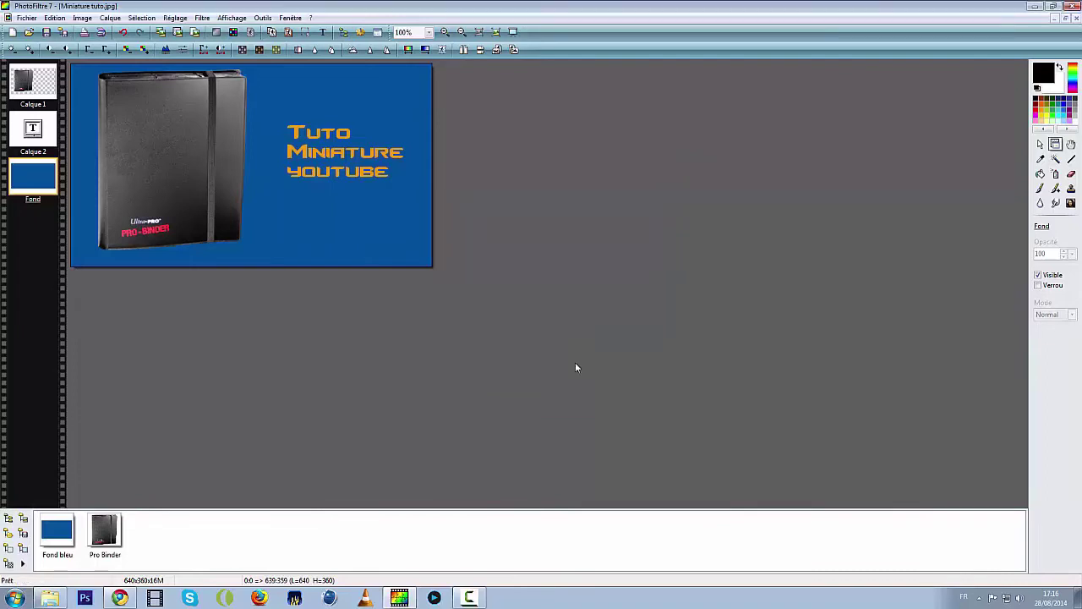
{"action": "left_click", "coordinate": [1071, 7]}
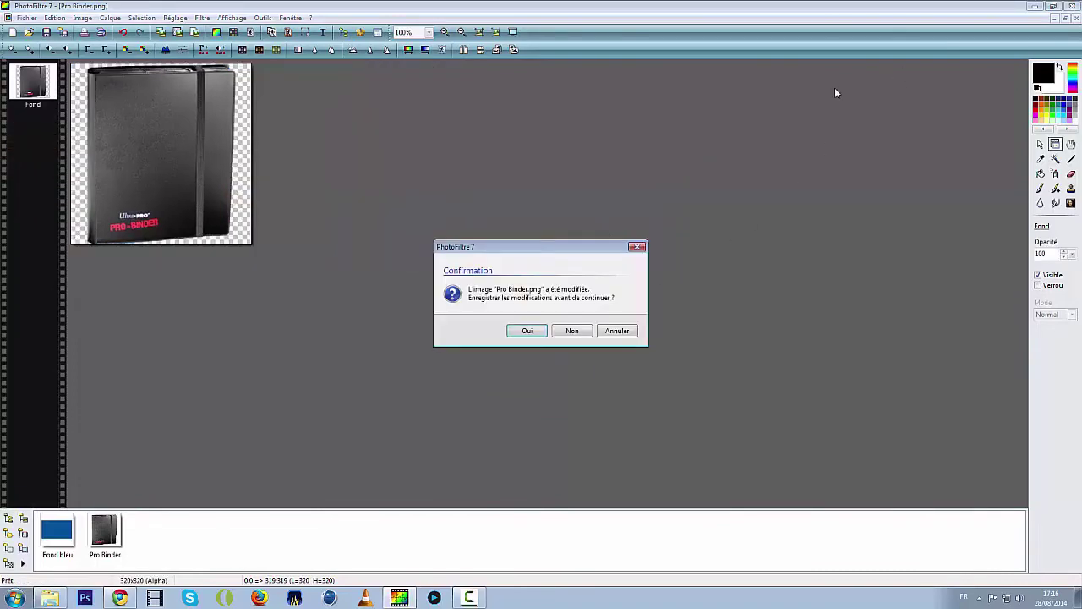
{"action": "left_click", "coordinate": [563, 330]}
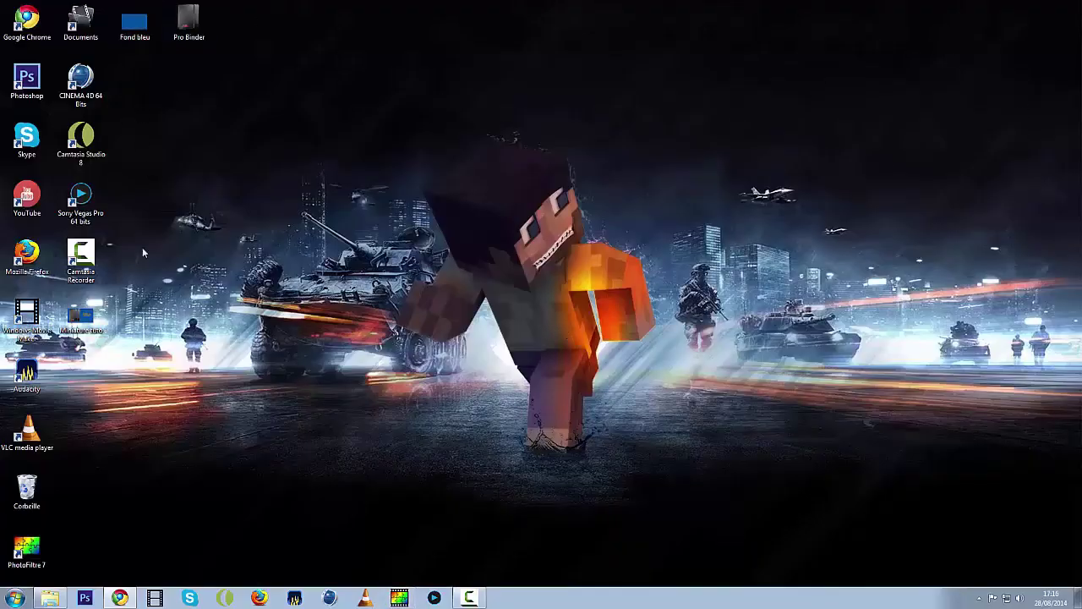
Place the Miniature tuto file beside Pro Binder on the desktop and check the picture in the photo viewer.
{"action": "left_click_drag", "start_coordinate": [100, 311], "coordinate": [263, 22]}
{"action": "double_click", "coordinate": [244, 24]}
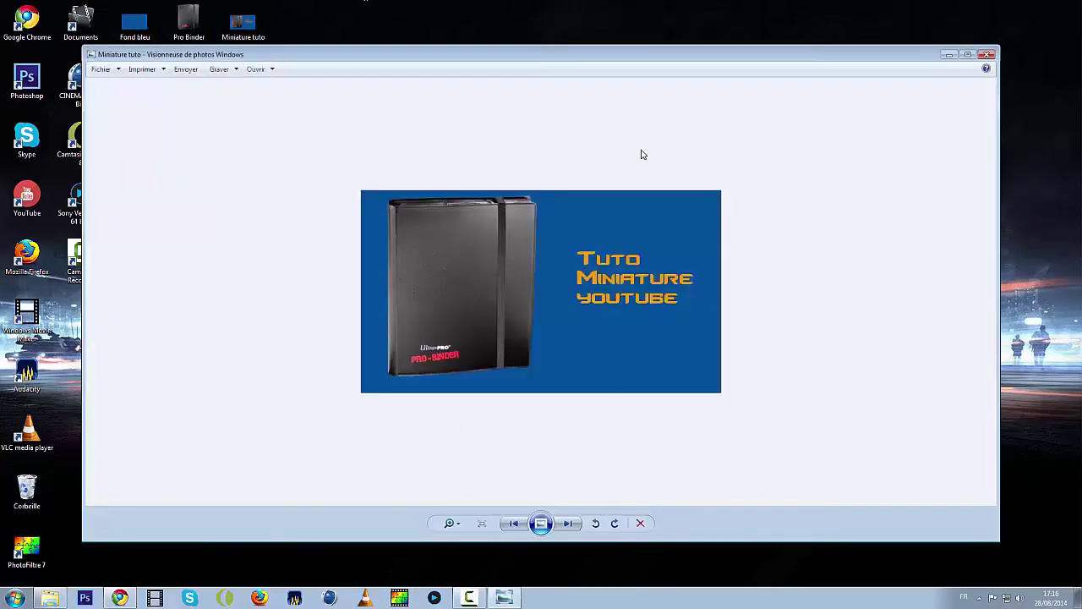
{"action": "left_click", "coordinate": [987, 55]}
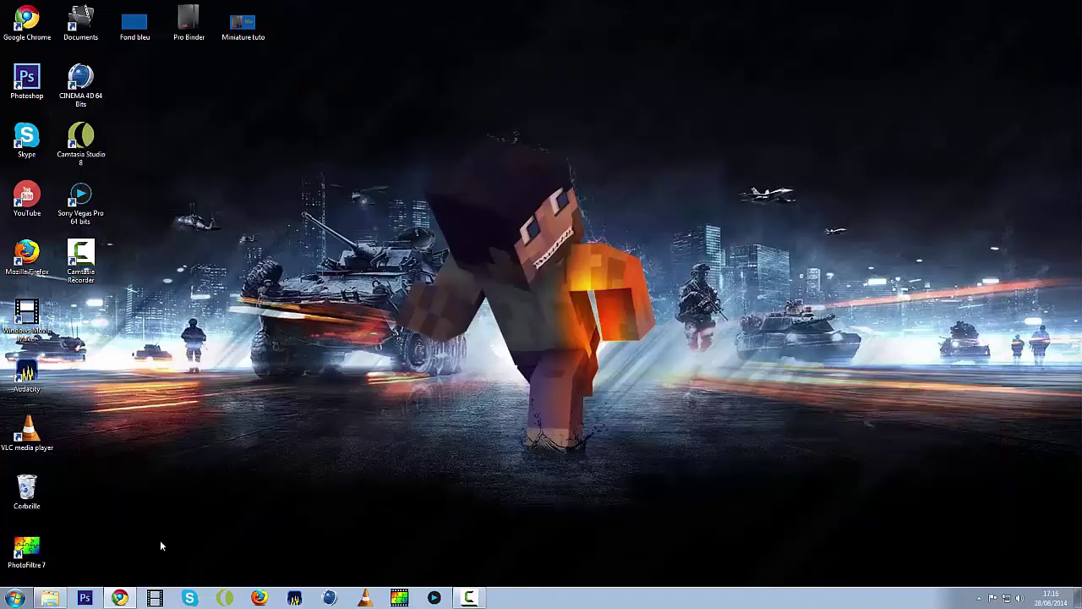
Switch to the browser's YouTube Fonctionnalités page and examine the Monétisation feature.
{"action": "left_click", "coordinate": [119, 598]}
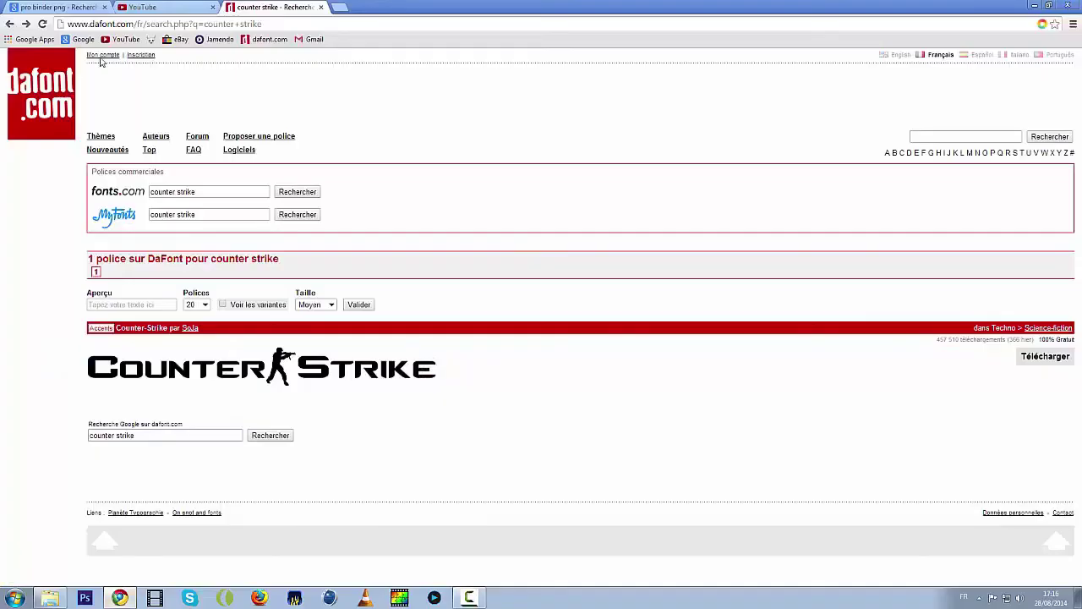
{"action": "left_click", "coordinate": [155, 6]}
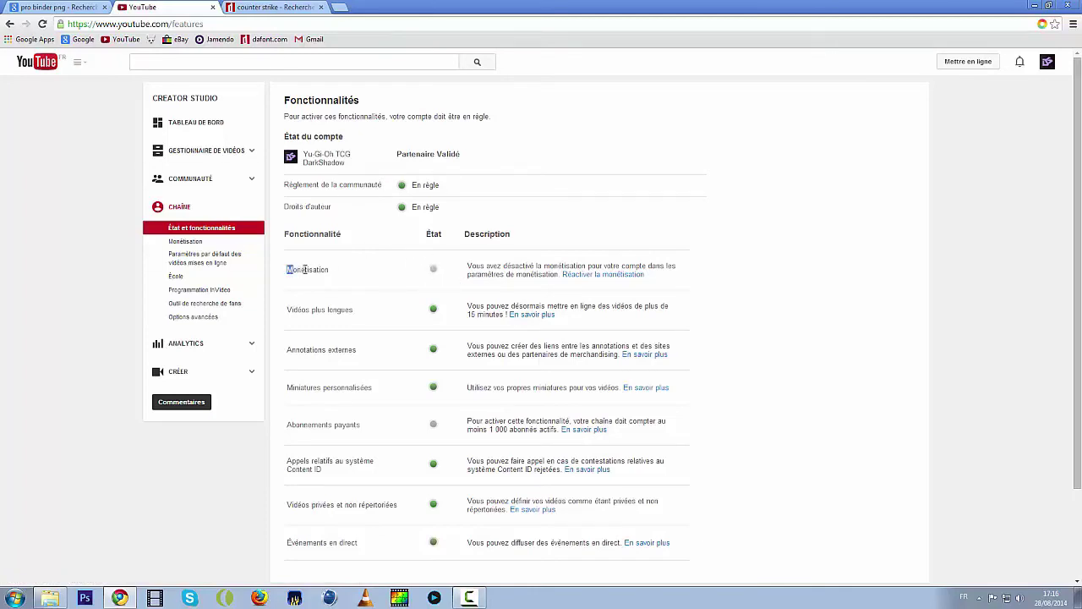
{"action": "left_click_drag", "start_coordinate": [304, 269], "coordinate": [331, 270]}
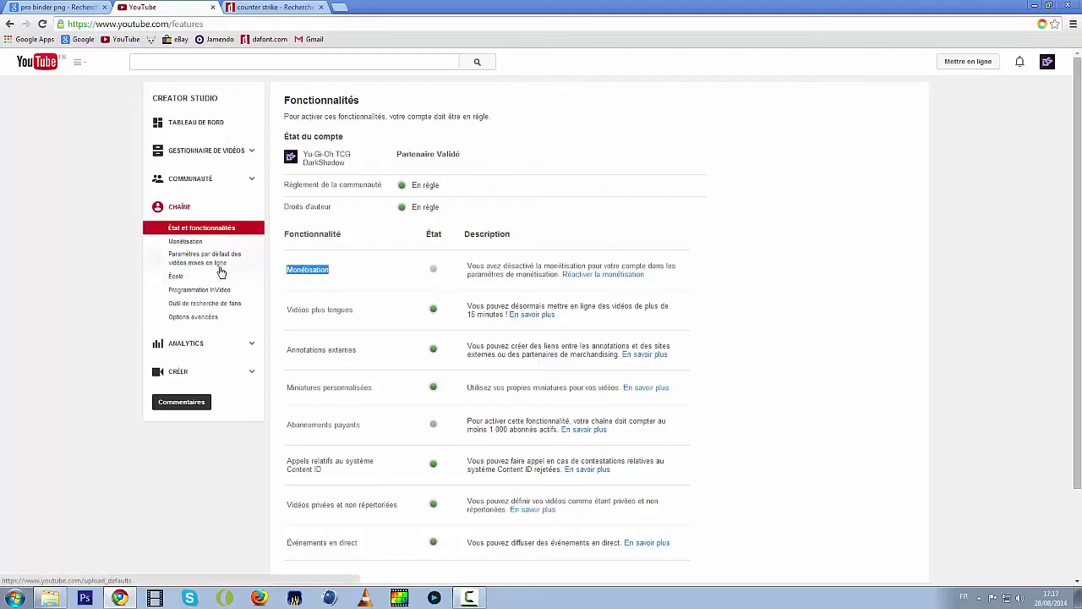
Open the channel's Monétisation settings and read the answer to "Comment serai-je payé ?" about associating an AdSense account.
{"action": "left_click", "coordinate": [185, 242]}
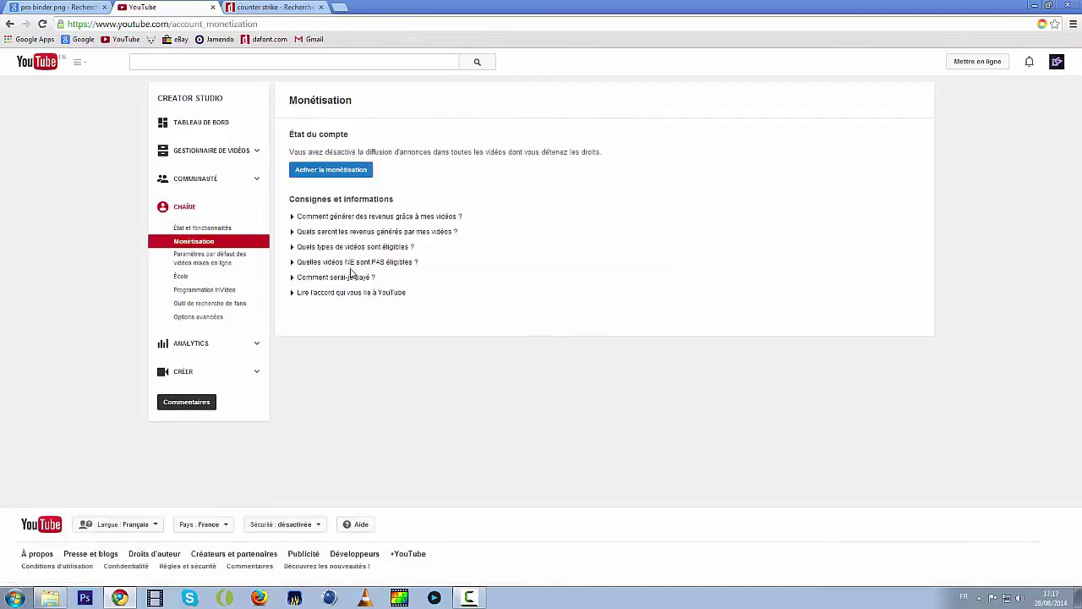
{"action": "left_click", "coordinate": [353, 278]}
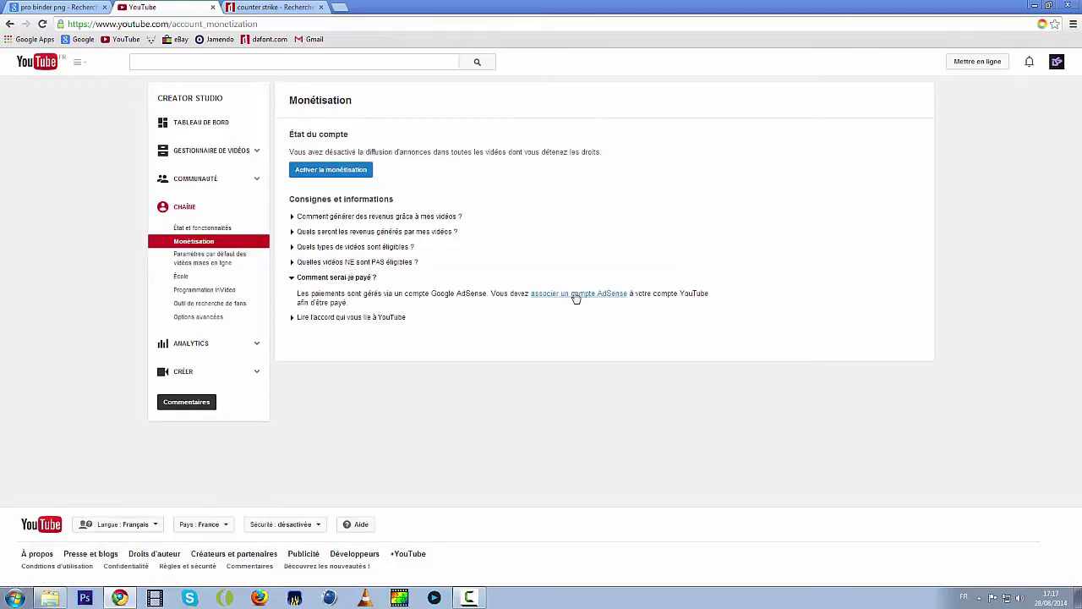
{"action": "left_click_drag", "start_coordinate": [519, 292], "coordinate": [644, 296]}
{"action": "left_click", "coordinate": [647, 295]}
{"action": "left_click_drag", "start_coordinate": [491, 293], "coordinate": [636, 293]}
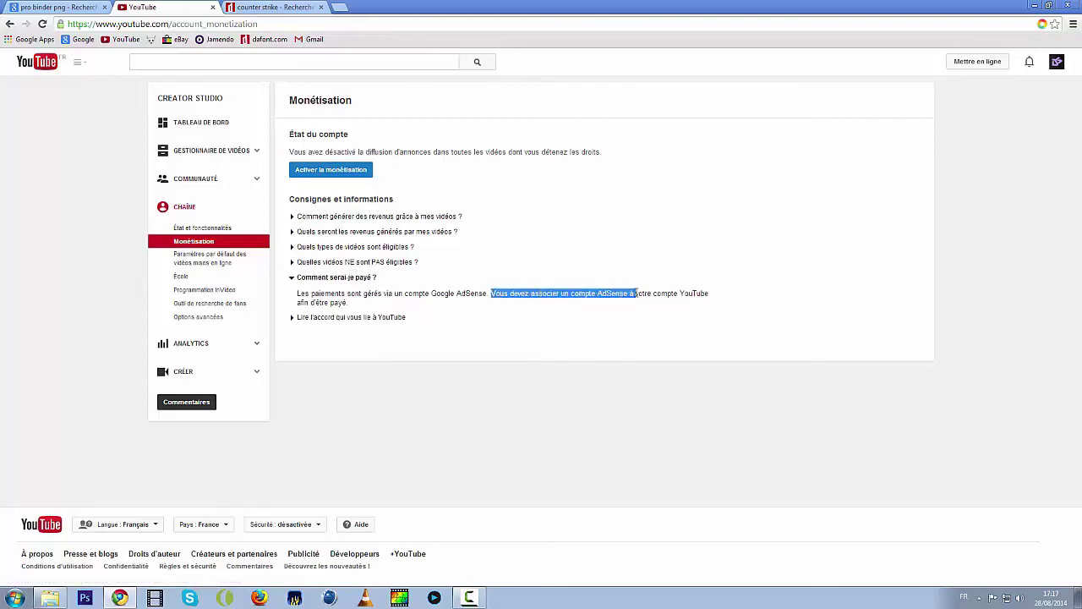
{"action": "left_click", "coordinate": [636, 294]}
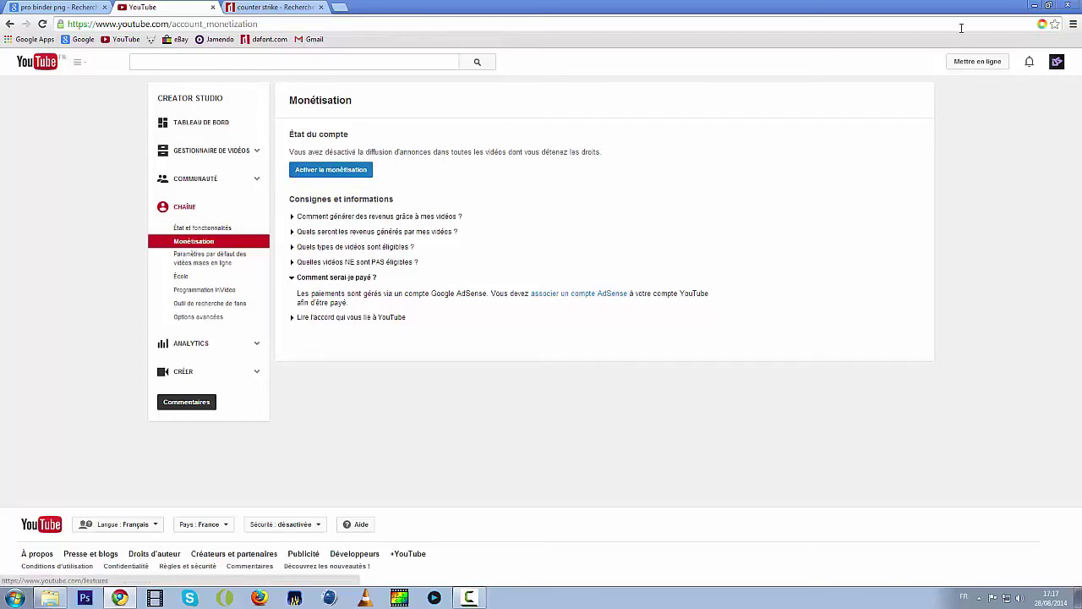
Look at the account menu, and activate monetisation for the YouTube account.
{"action": "left_click", "coordinate": [1059, 62]}
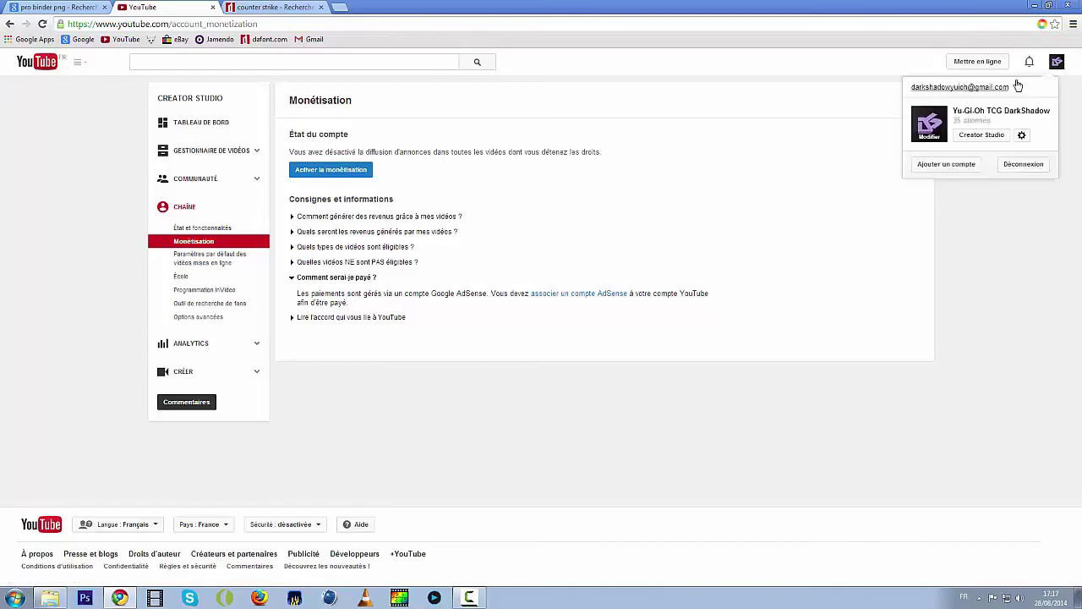
{"action": "left_click", "coordinate": [981, 193]}
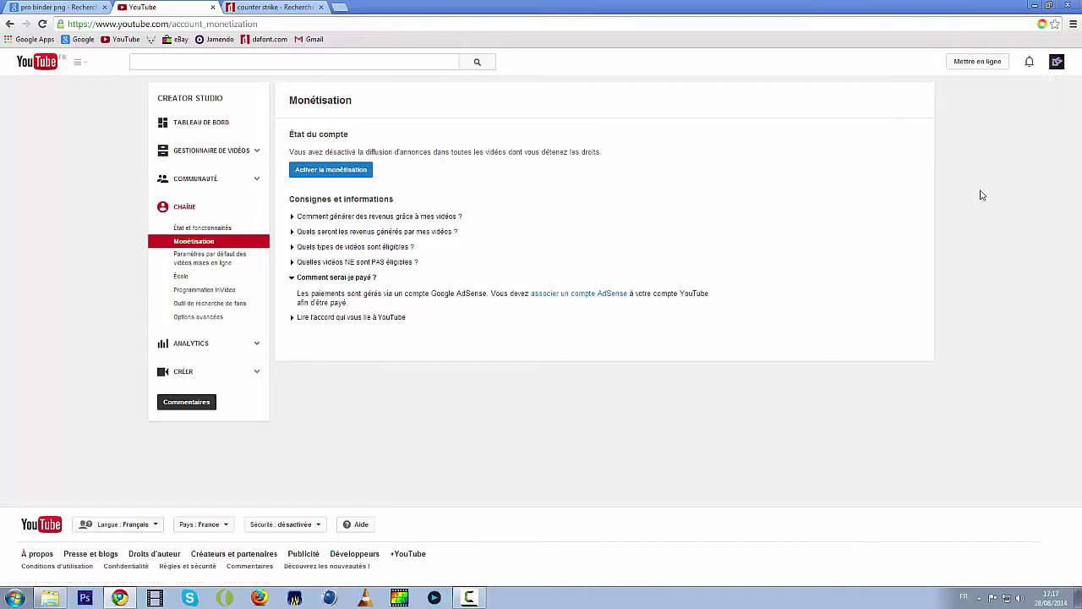
{"action": "left_click", "coordinate": [311, 172]}
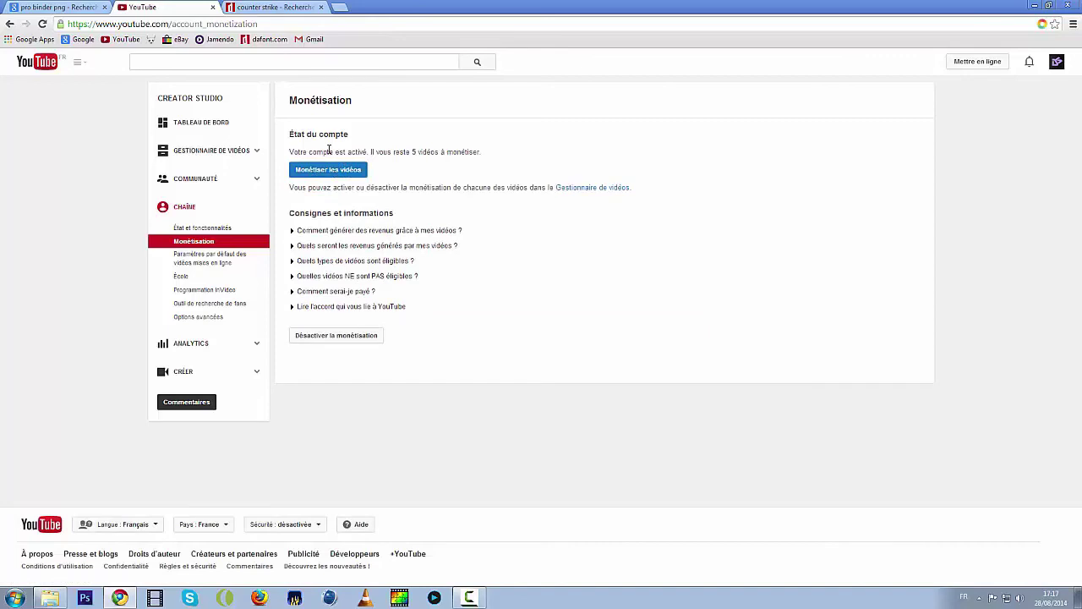
Read the account status on the Monétisation page, and open the "Yu-Gi-Oh! | Origine Primitive - Edition Deluxe Opening" video for editing from the video manager.
{"action": "left_click_drag", "start_coordinate": [291, 152], "coordinate": [482, 151]}
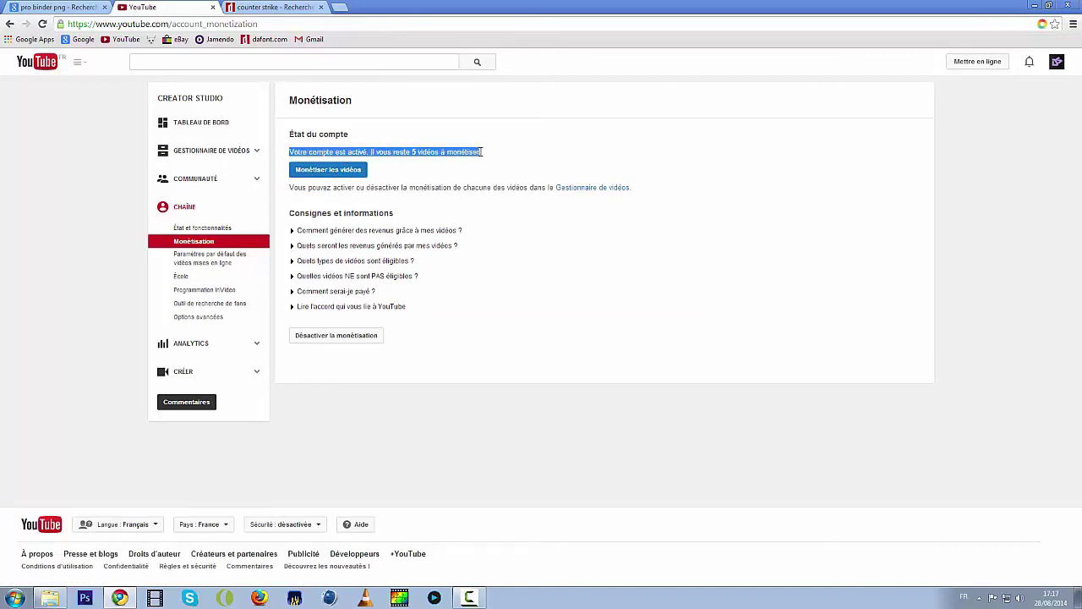
{"action": "left_click", "coordinate": [465, 155]}
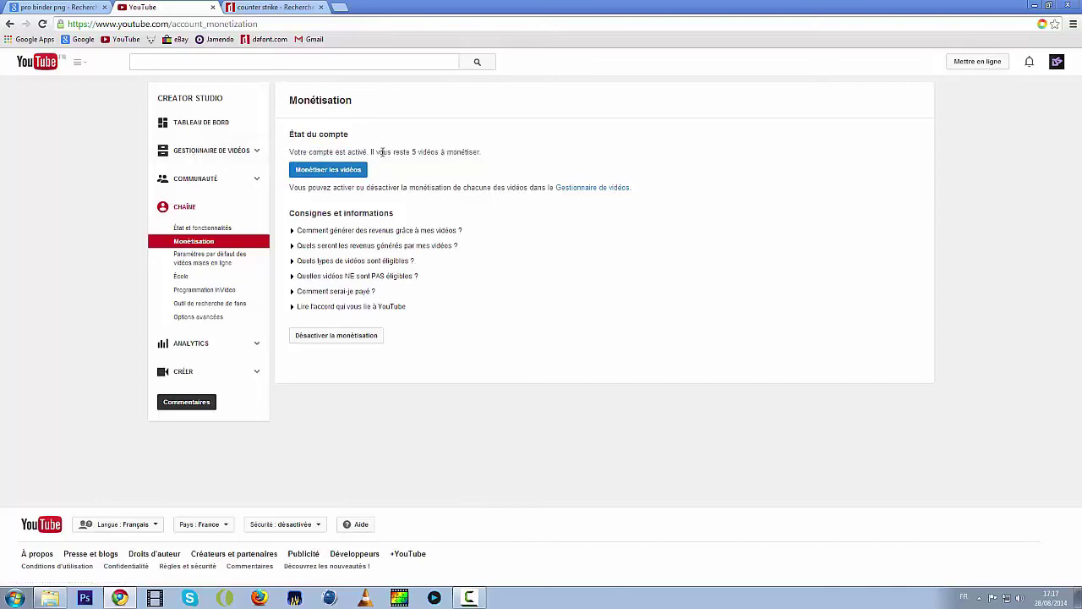
{"action": "left_click", "coordinate": [181, 159]}
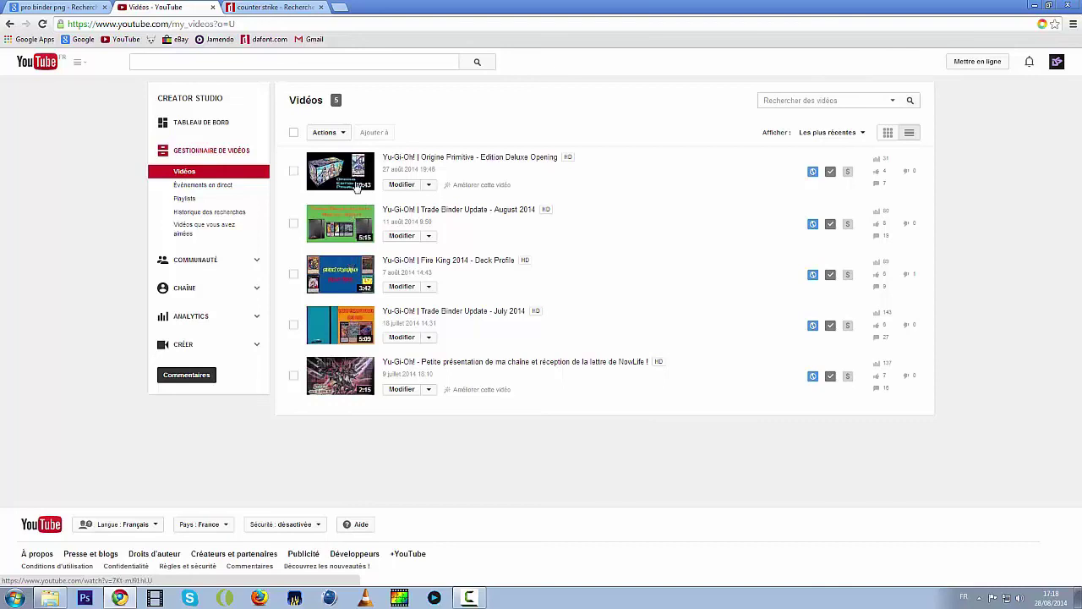
{"action": "left_click", "coordinate": [411, 187]}
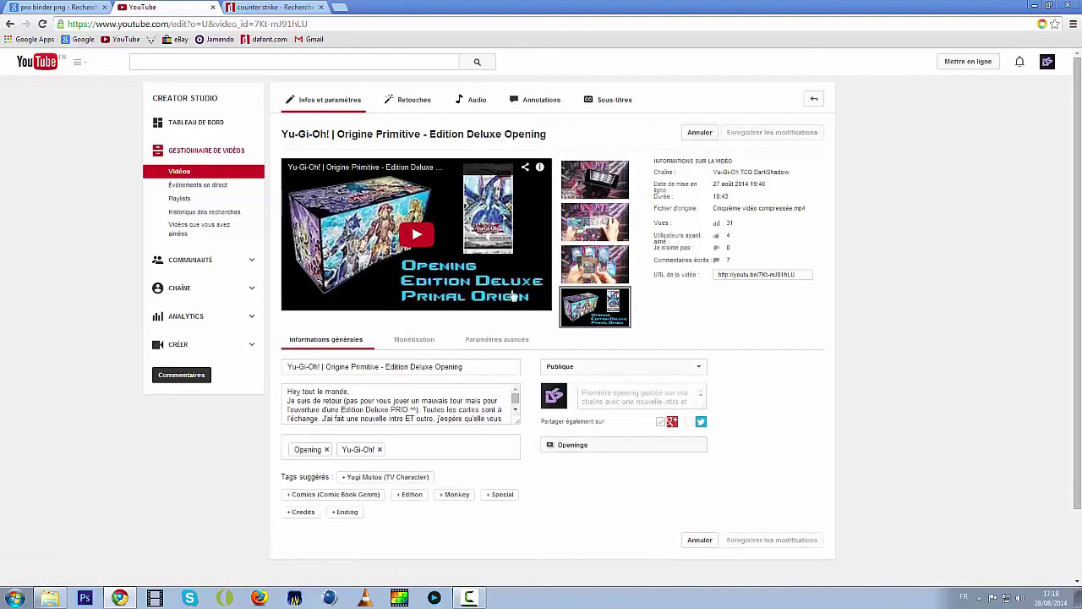
Try to replace the video's custom thumbnail with the Miniature tuto image from the Bureau folder.
{"action": "mouse_move", "coordinate": [581, 310]}
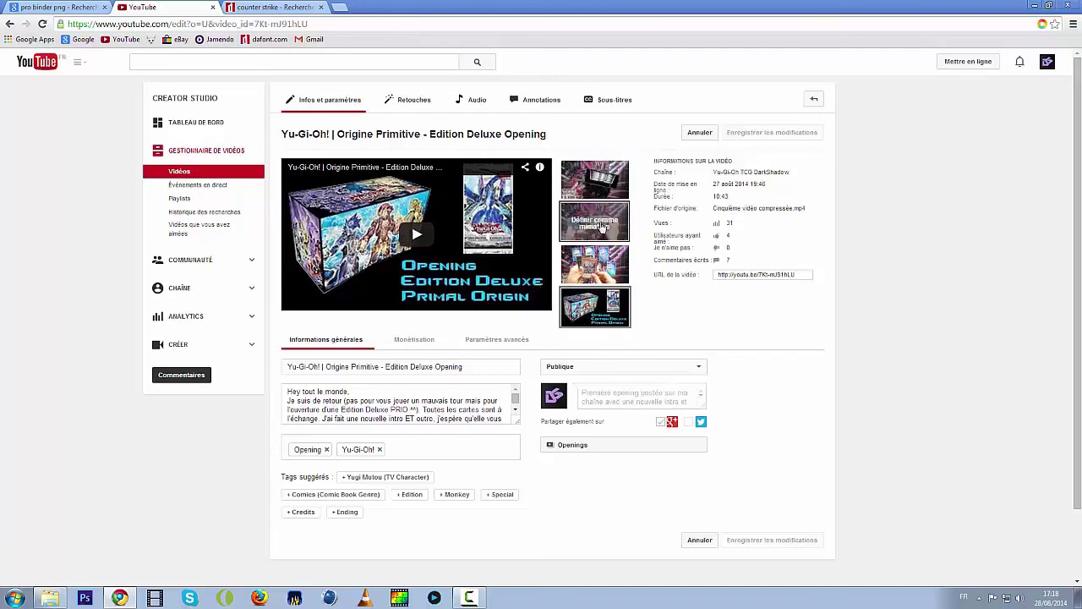
{"action": "mouse_move", "coordinate": [599, 263]}
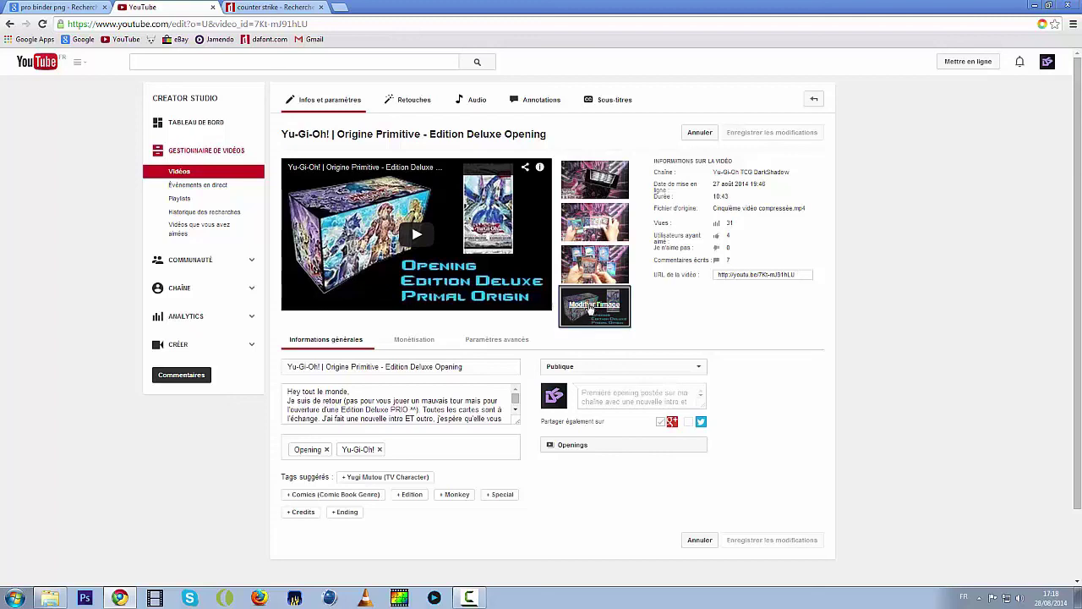
{"action": "left_click", "coordinate": [591, 309]}
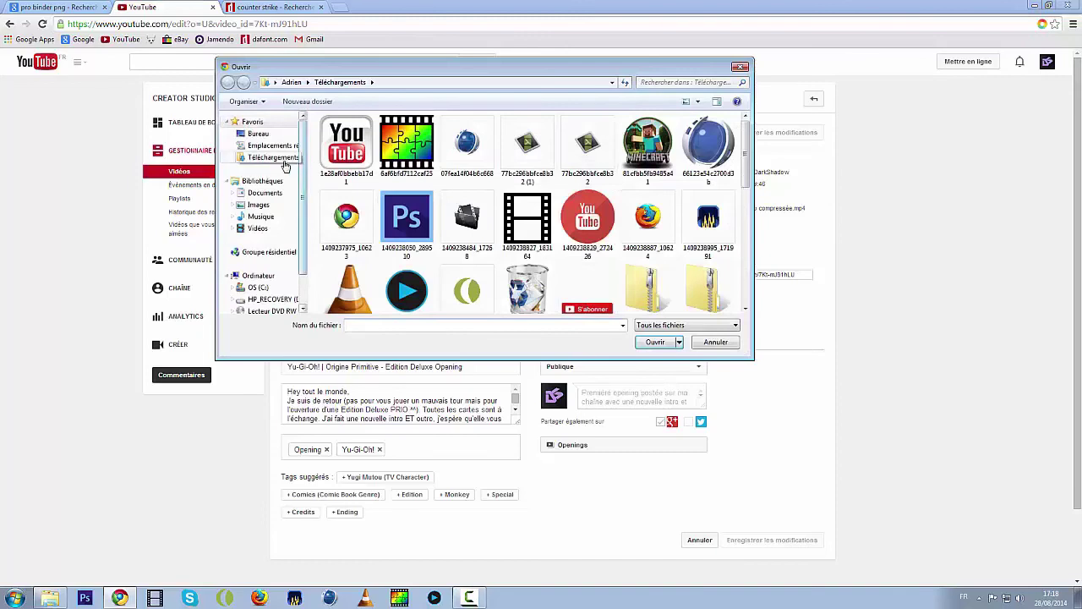
{"action": "left_click", "coordinate": [269, 135]}
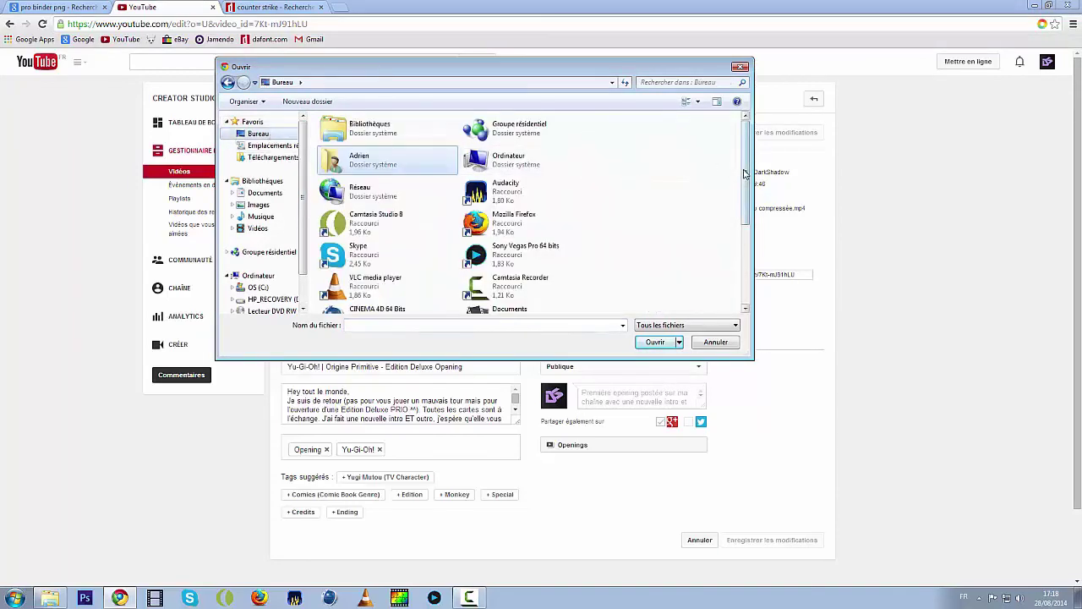
{"action": "left_click_drag", "start_coordinate": [745, 173], "coordinate": [742, 242]}
{"action": "left_click", "coordinate": [360, 244]}
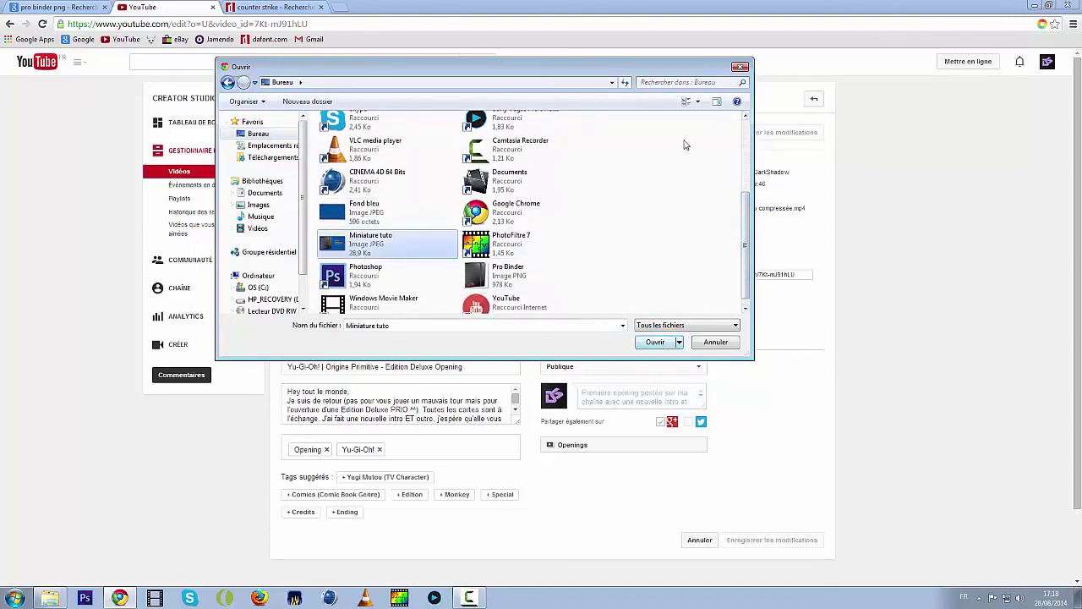
{"action": "left_click", "coordinate": [739, 68]}
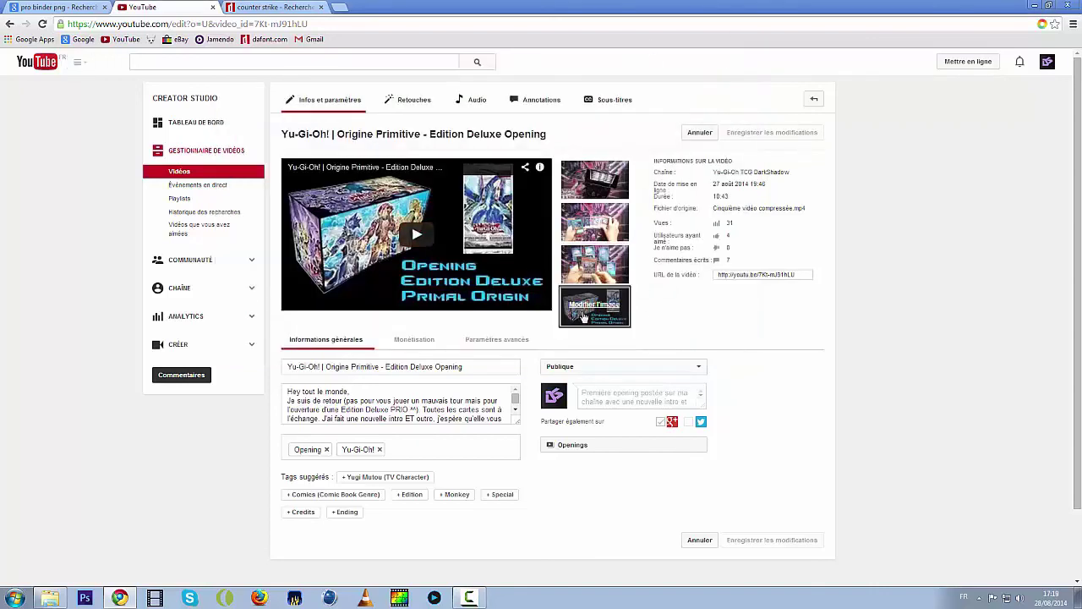
Look at the video's current custom thumbnail, and minimise the browser to return to the desktop.
{"action": "mouse_move", "coordinate": [590, 309]}
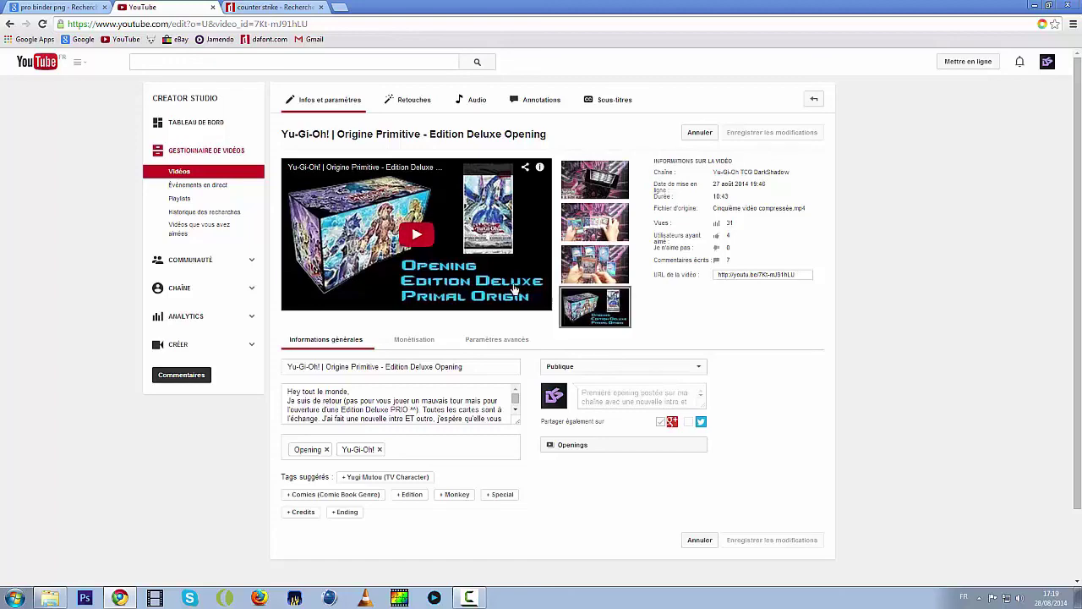
{"action": "left_click", "coordinate": [1032, 6]}
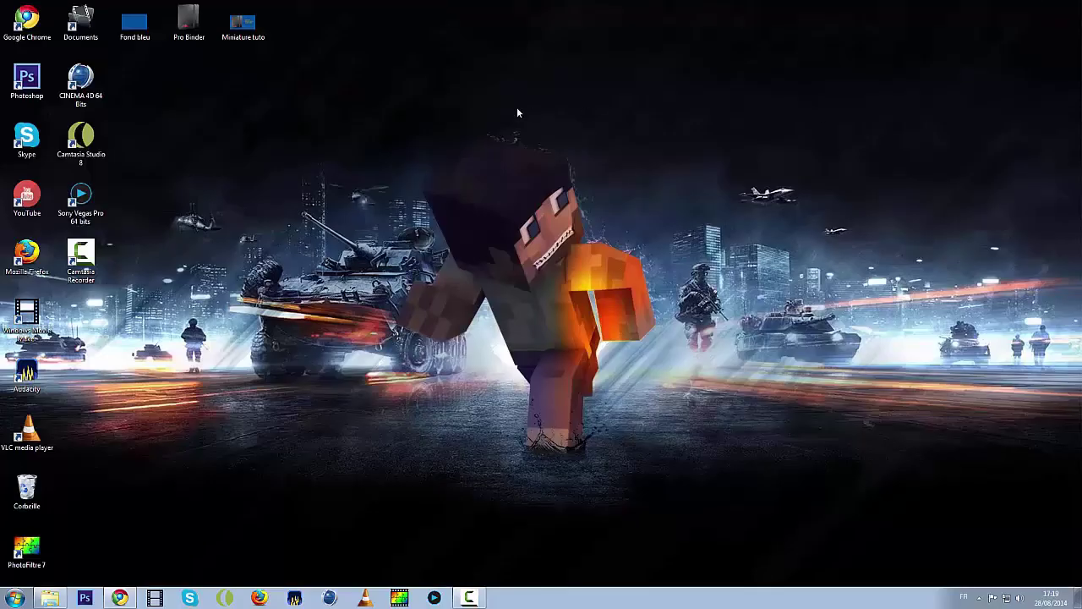